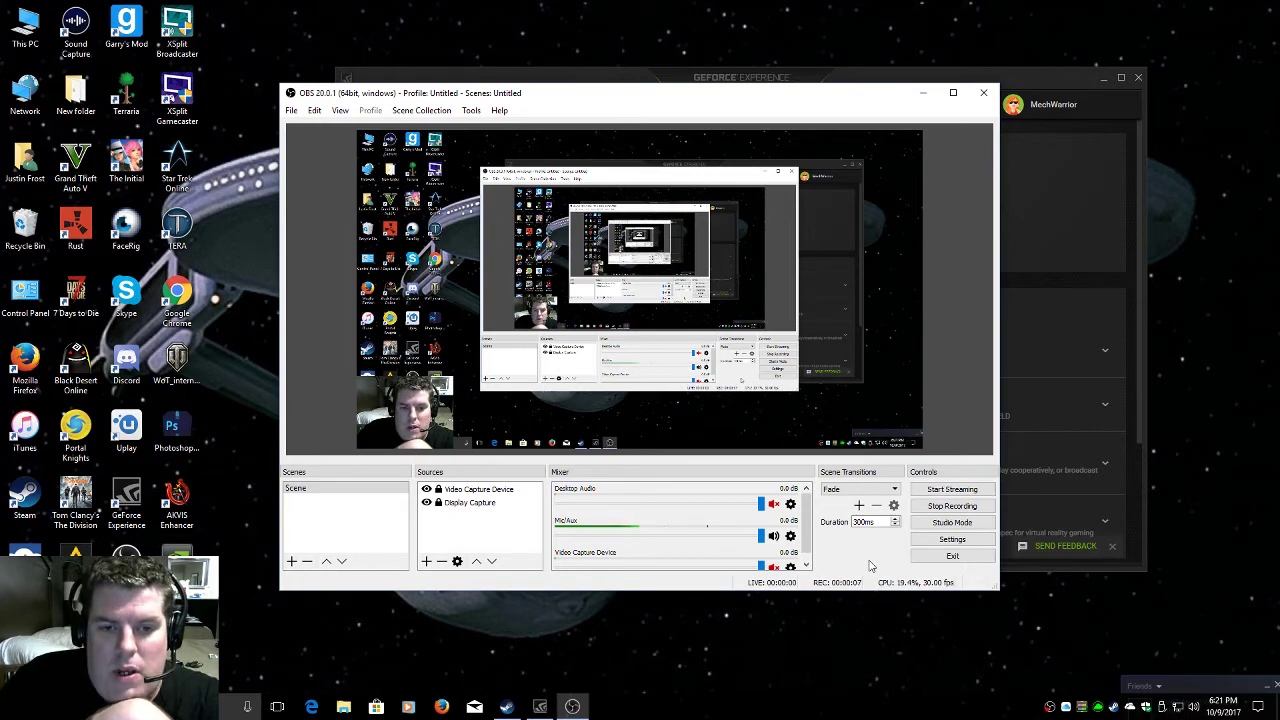
Move OBS to the lower left and set GeForce Experience's General page in front, shifted slightly right.
{"action": "left_click_drag", "start_coordinate": [808, 100], "coordinate": [595, 131]}
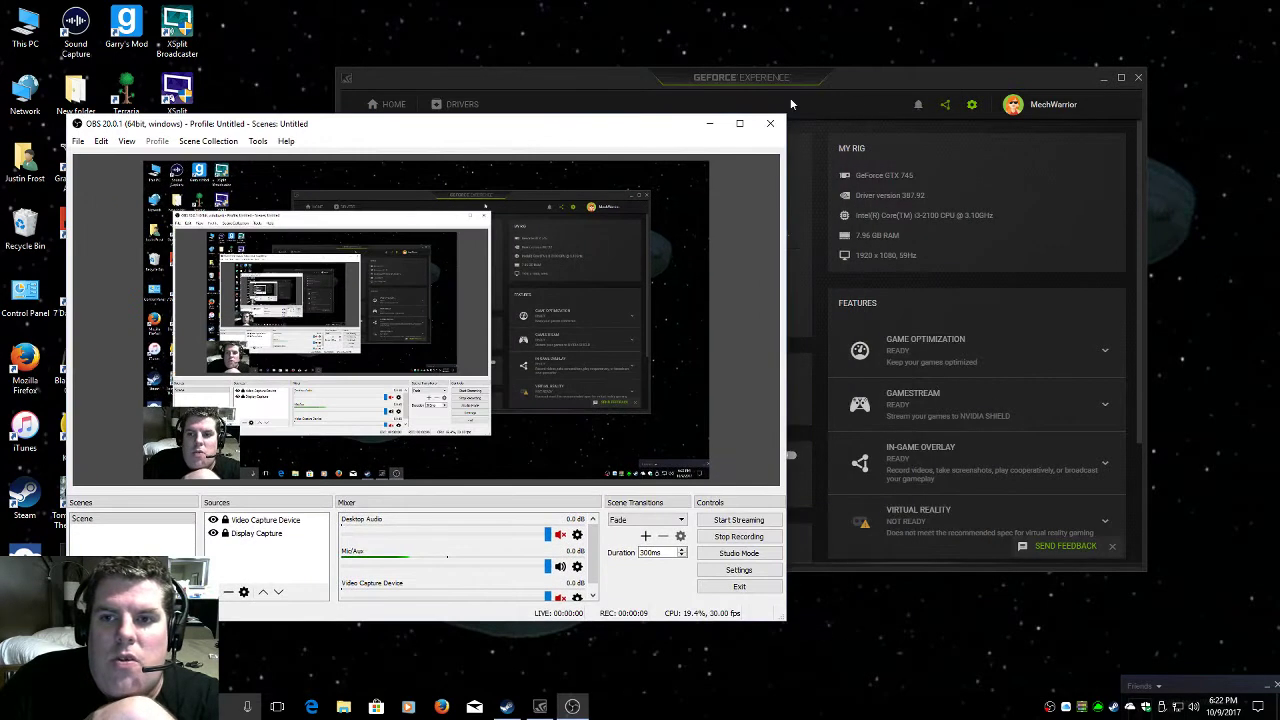
{"action": "left_click", "coordinate": [858, 84]}
{"action": "left_click_drag", "start_coordinate": [659, 90], "coordinate": [711, 86]}
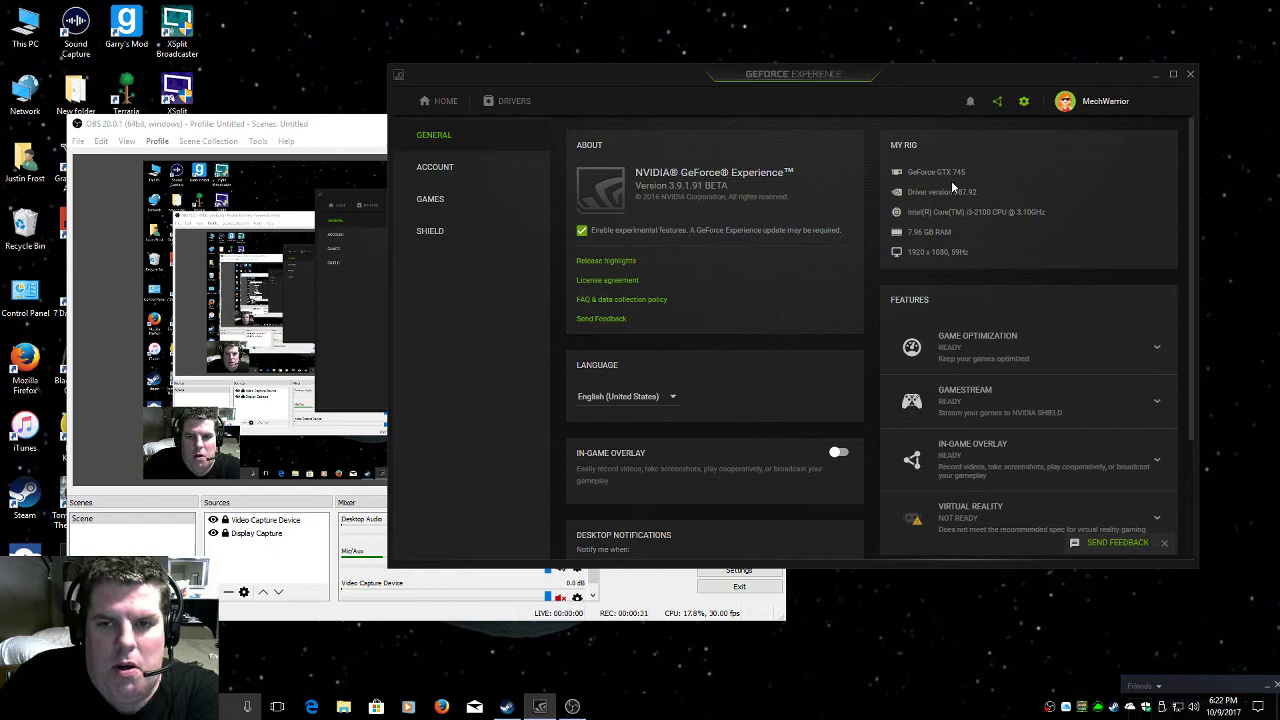
Search Yahoo images for 'gtx 745' in Edge and enlarge the red GTX 745 card.
{"action": "left_click", "coordinate": [311, 707]}
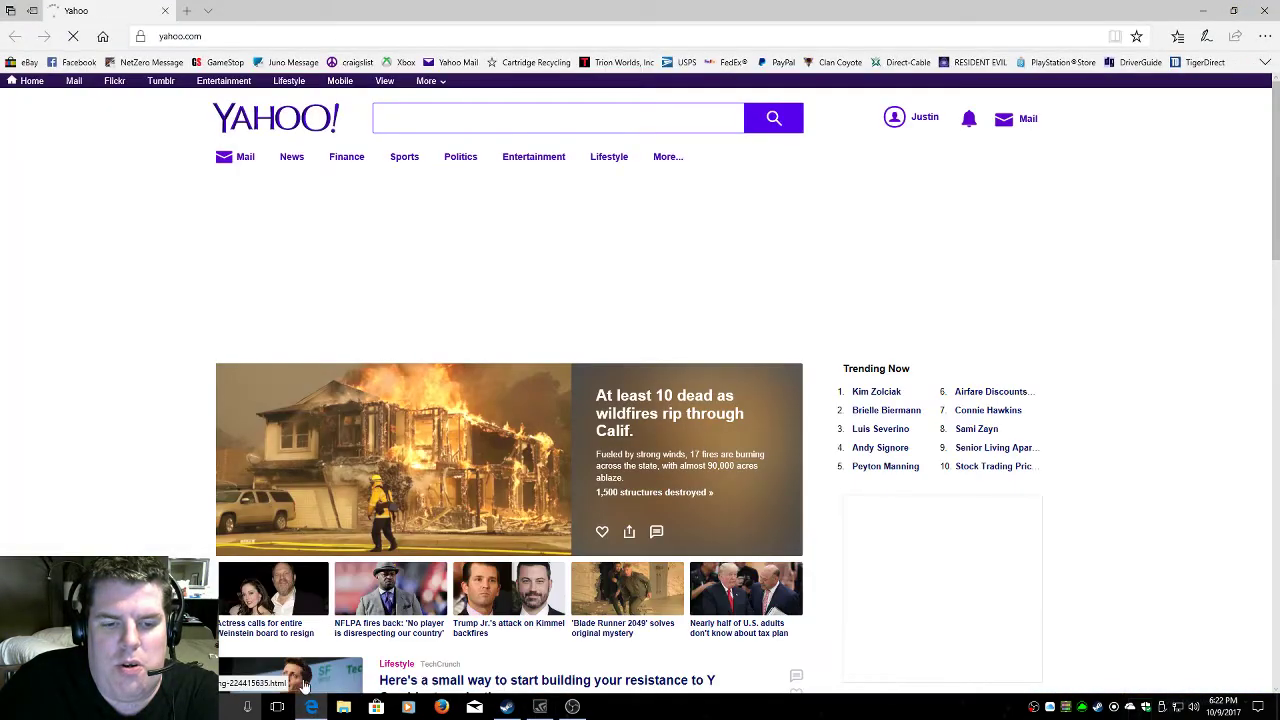
{"action": "left_click", "coordinate": [414, 122]}
{"action": "type", "text": "g"}
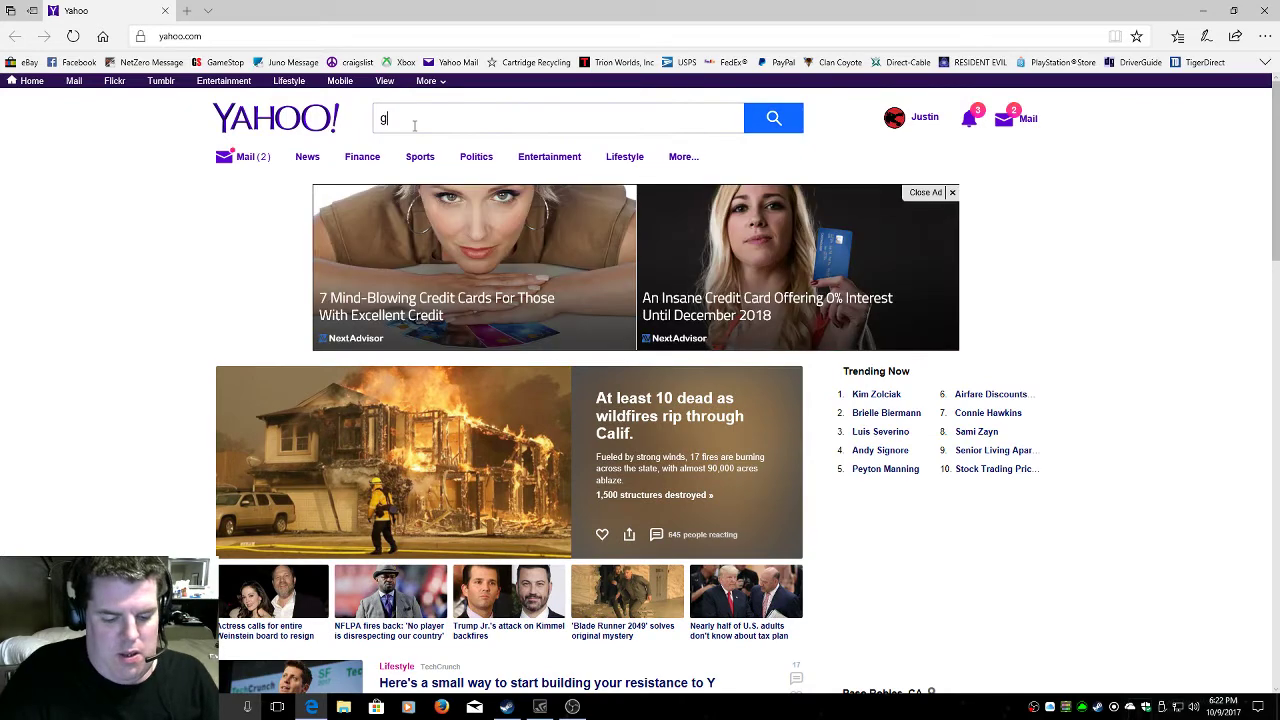
{"action": "type", "text": "tx 745"}
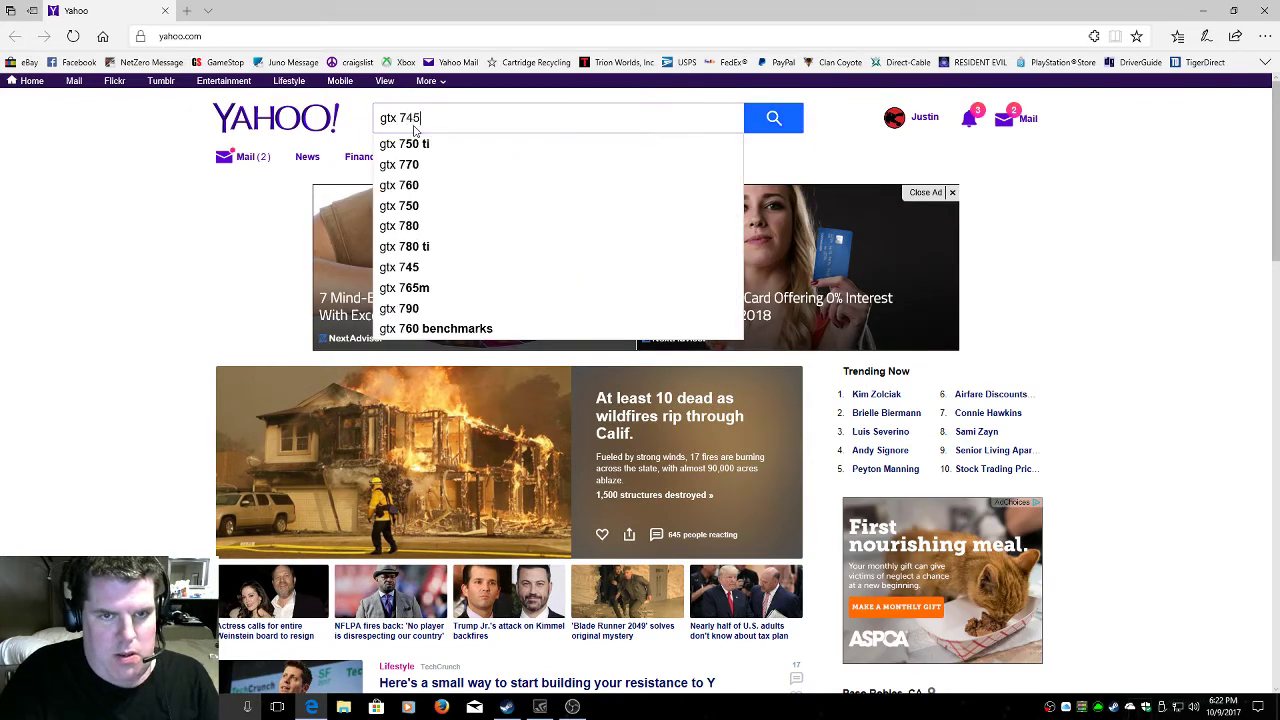
{"action": "key", "text": "Return"}
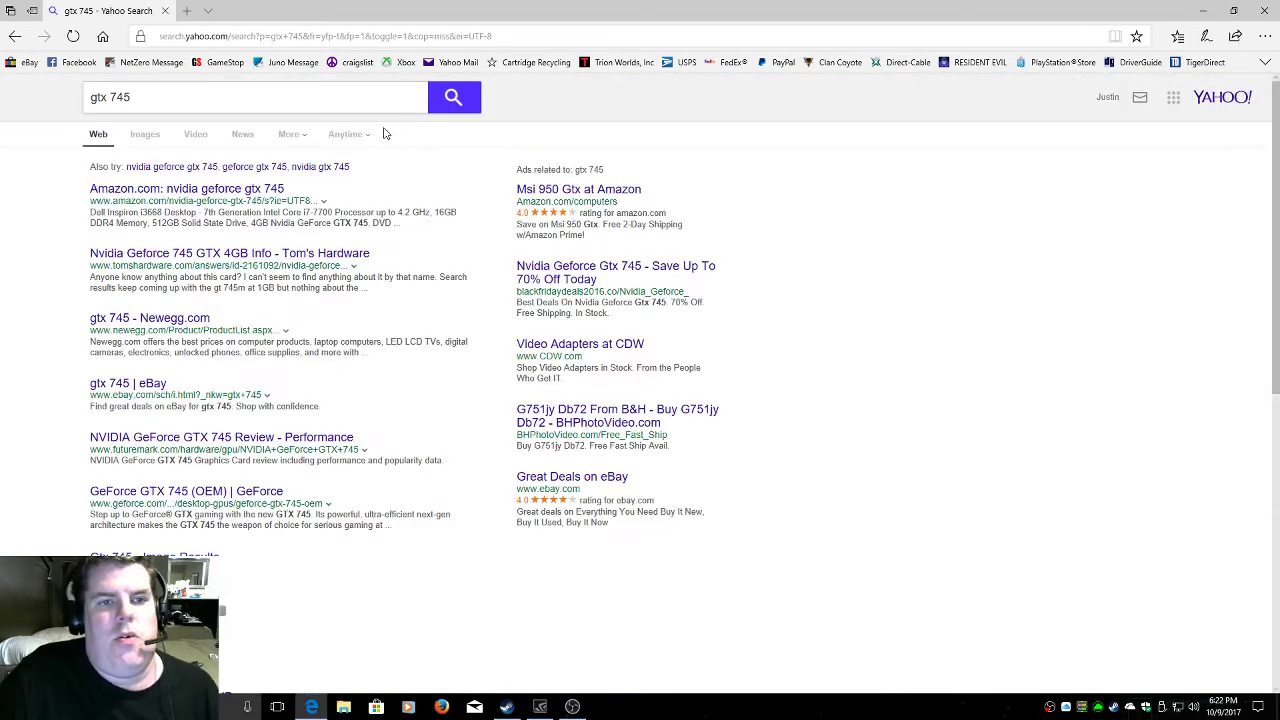
{"action": "left_click", "coordinate": [155, 137]}
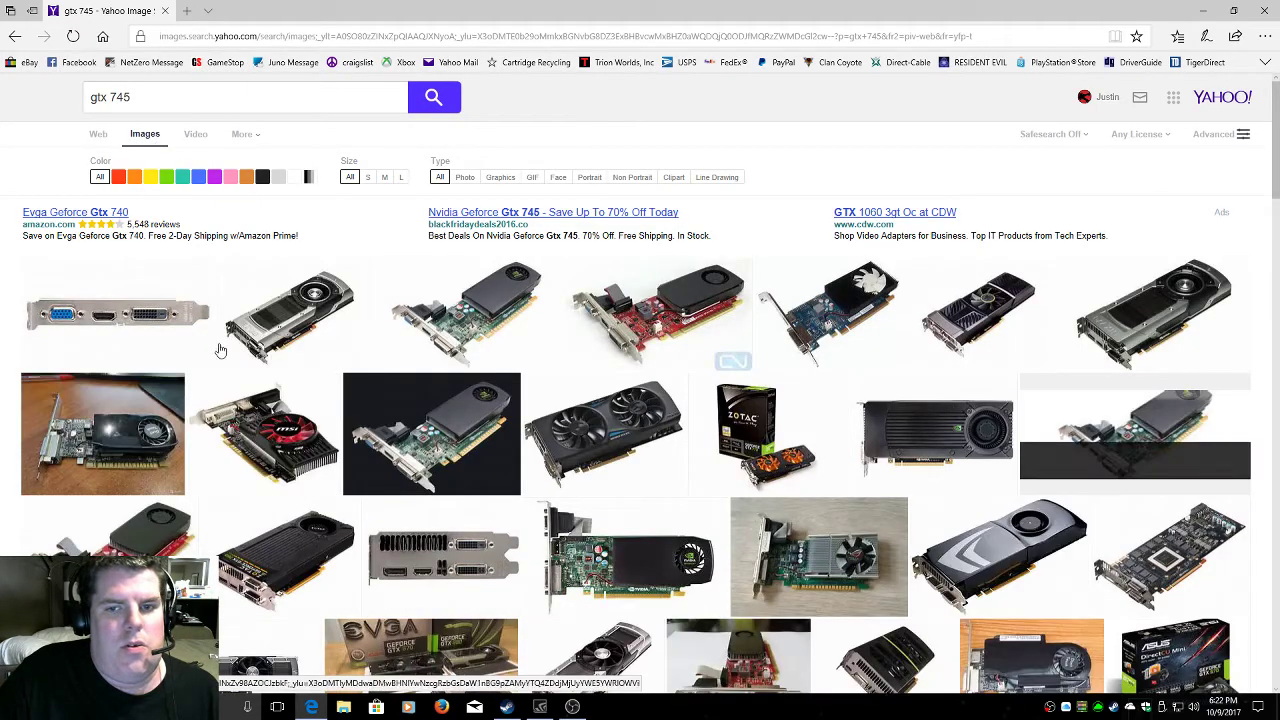
{"action": "left_click", "coordinate": [716, 326]}
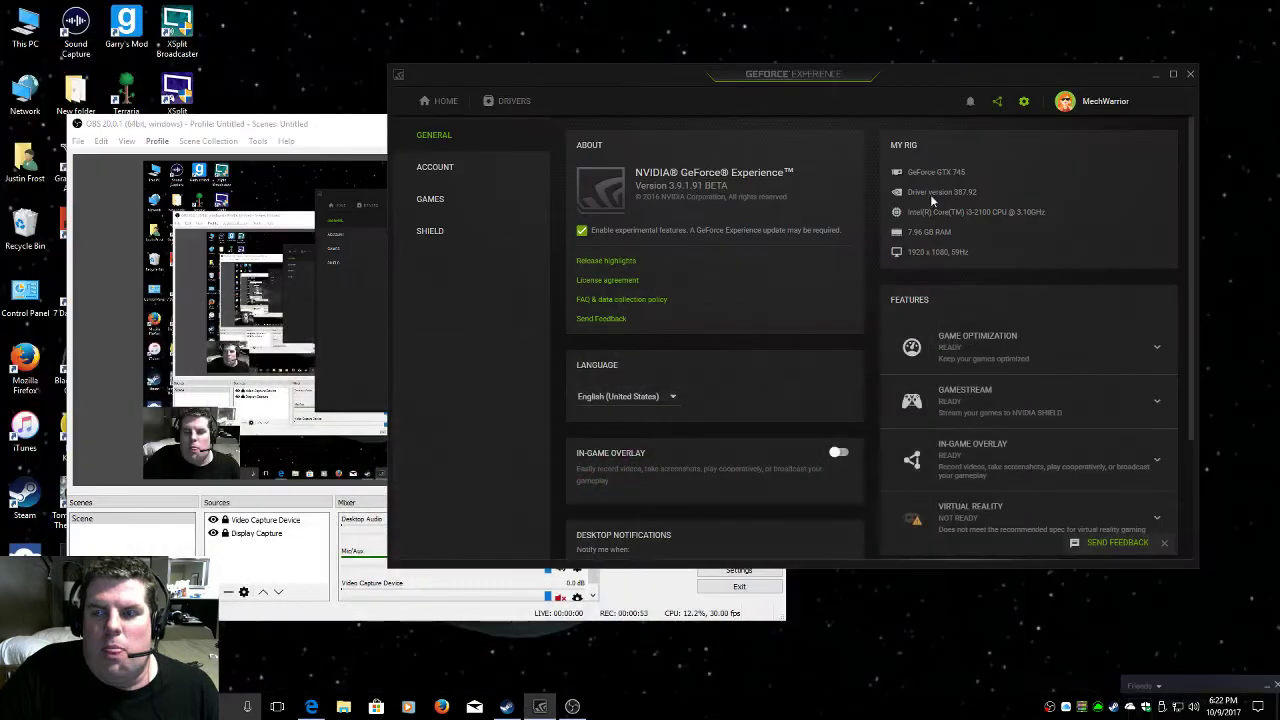
Close the browser, switch In-Game Overlay on, and go to the HOME games library.
{"action": "left_click", "coordinate": [1203, 10]}
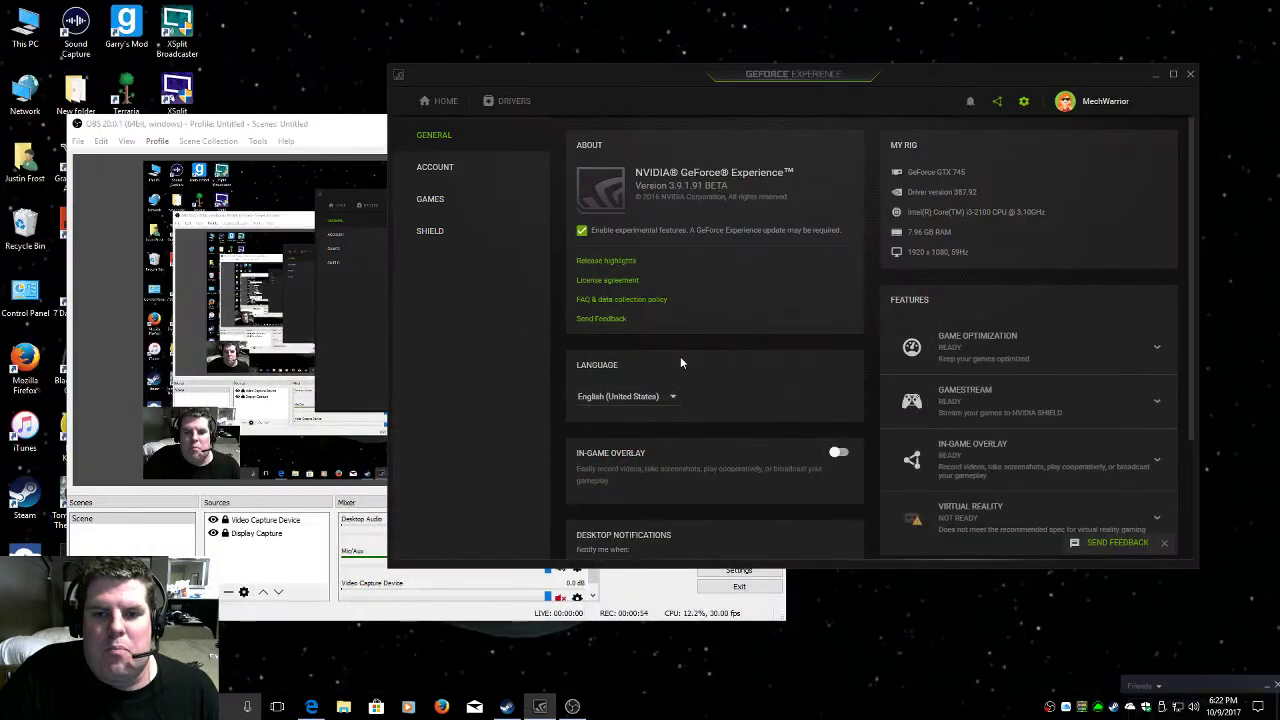
{"action": "left_click", "coordinate": [838, 455]}
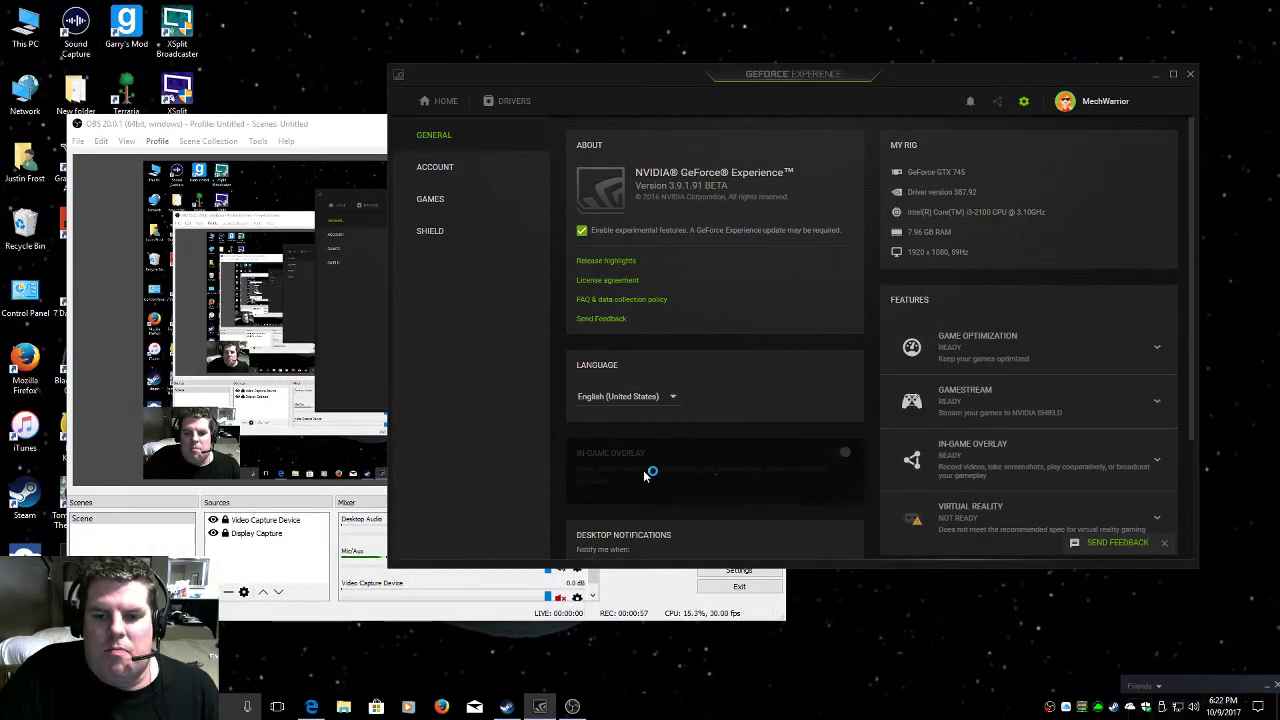
{"action": "left_click", "coordinate": [435, 101]}
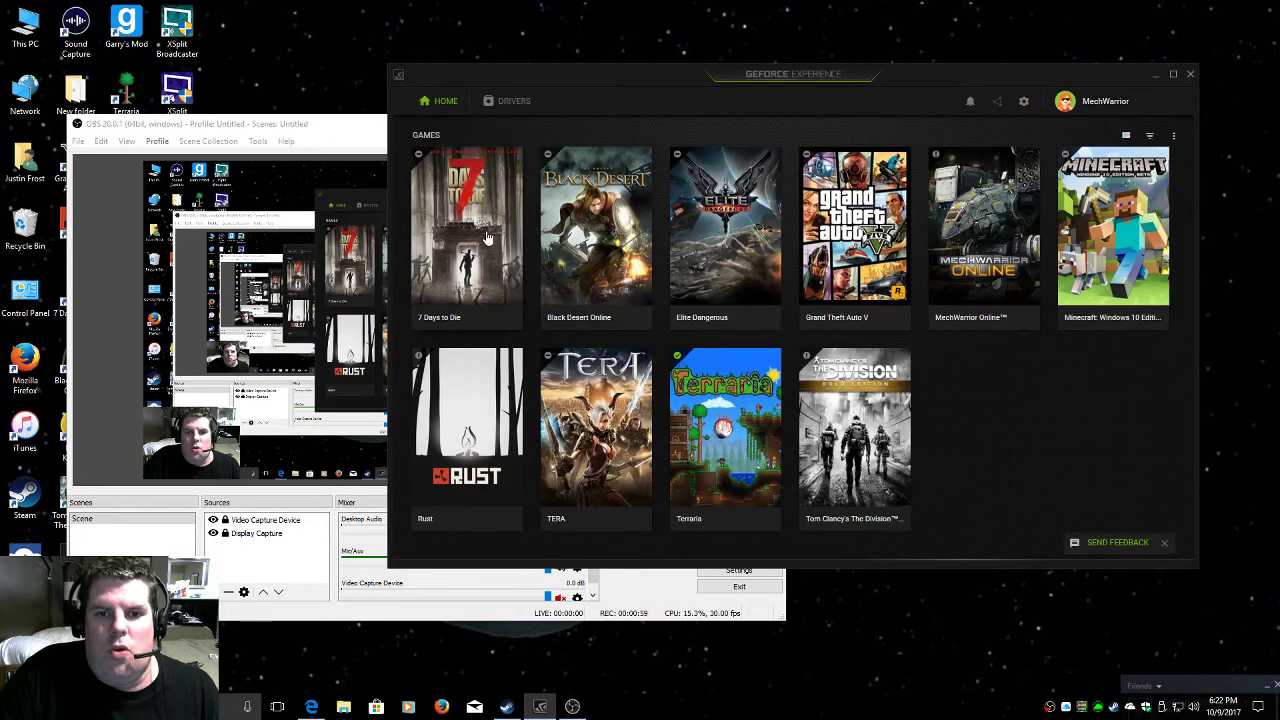
{"action": "mouse_move", "coordinate": [722, 432]}
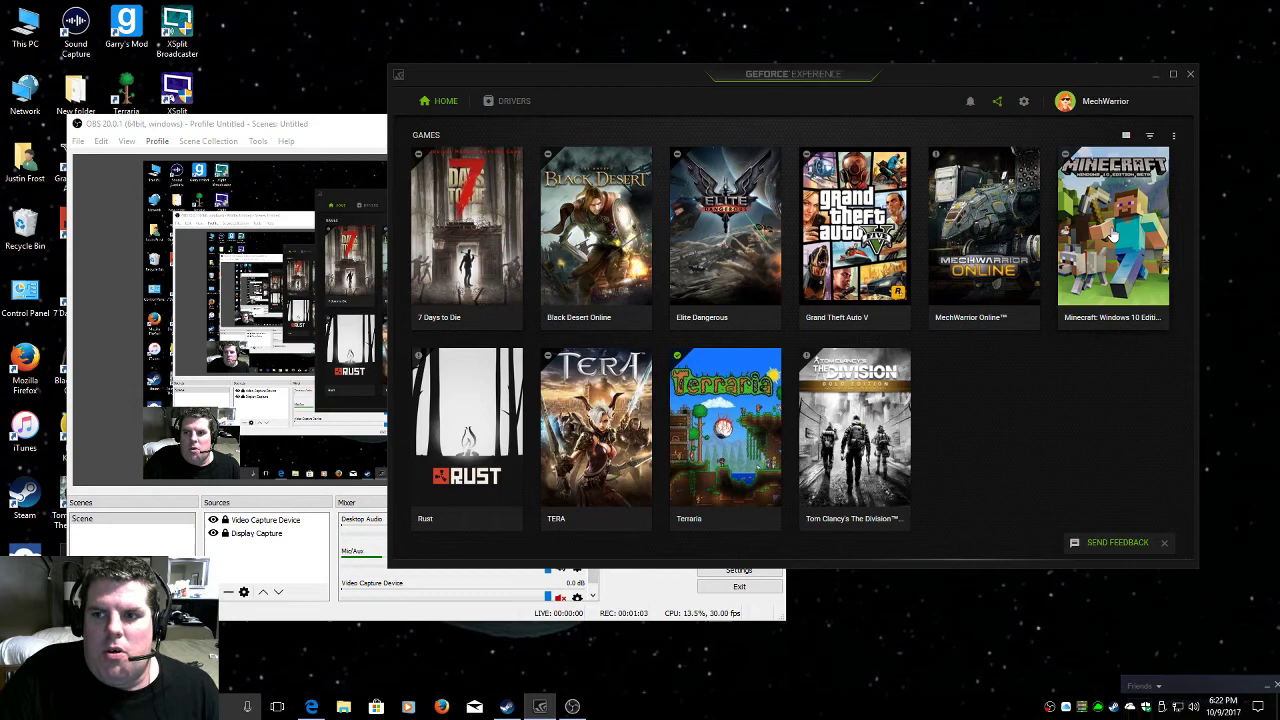
{"action": "mouse_move", "coordinate": [908, 230]}
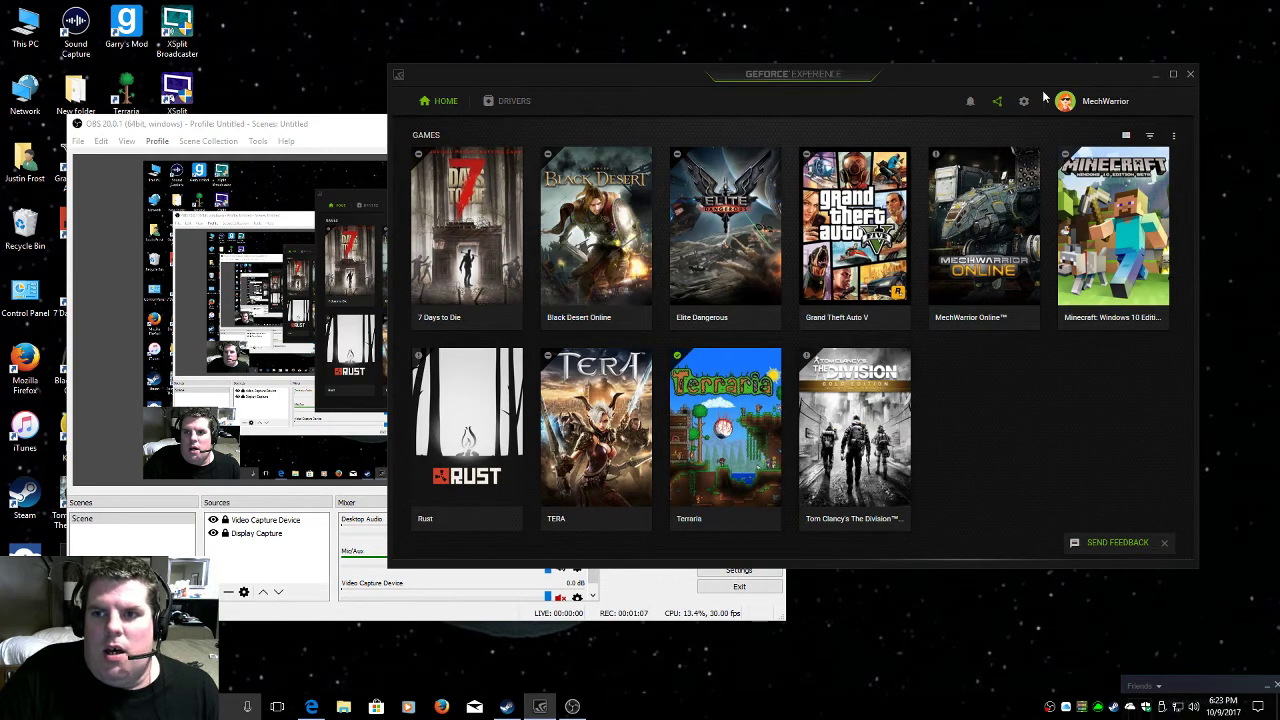
{"action": "mouse_move", "coordinate": [940, 200]}
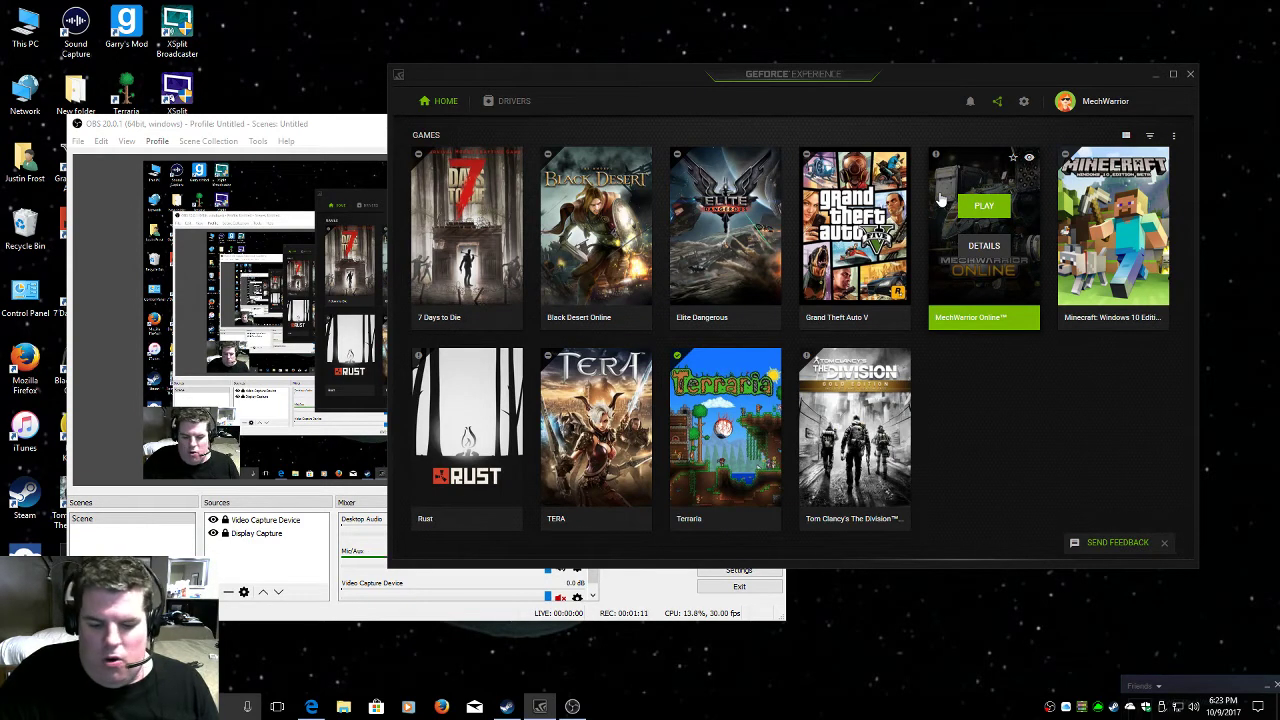
Open and close the Alt+Z share overlay, then switch In-Game Overlay back off in Settings.
{"action": "key", "text": "alt+z"}
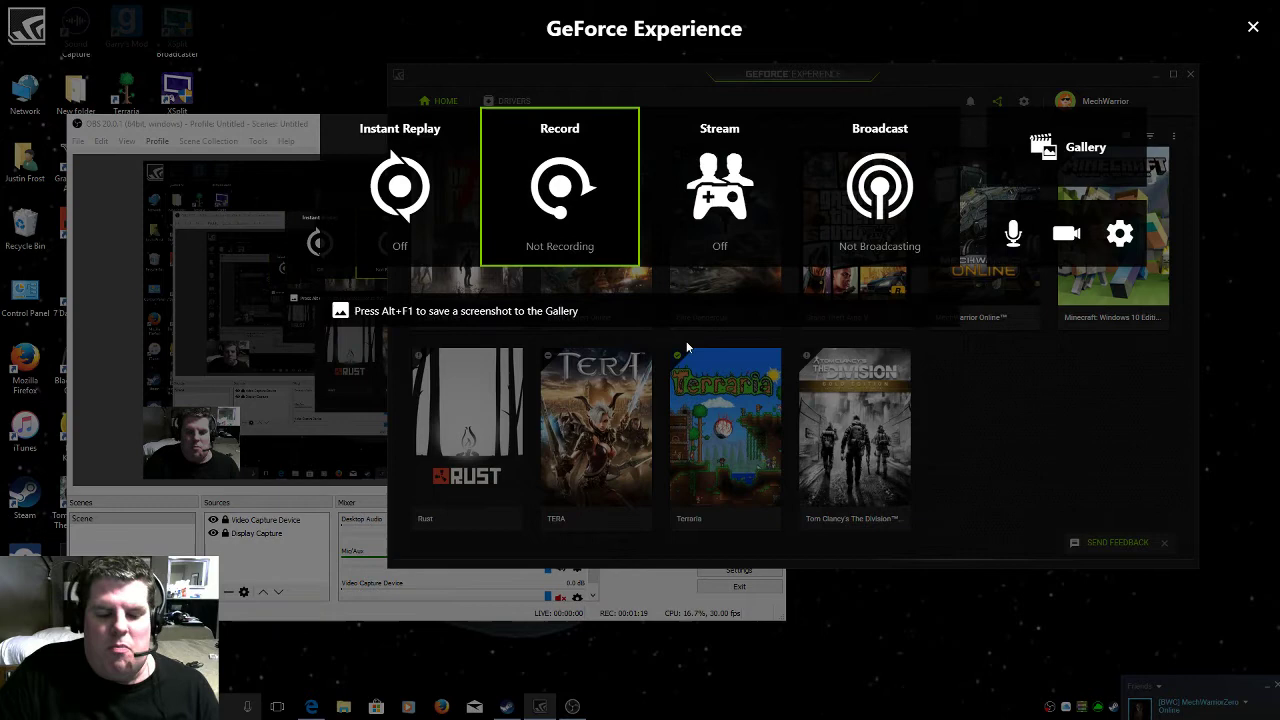
{"action": "left_click", "coordinate": [678, 365]}
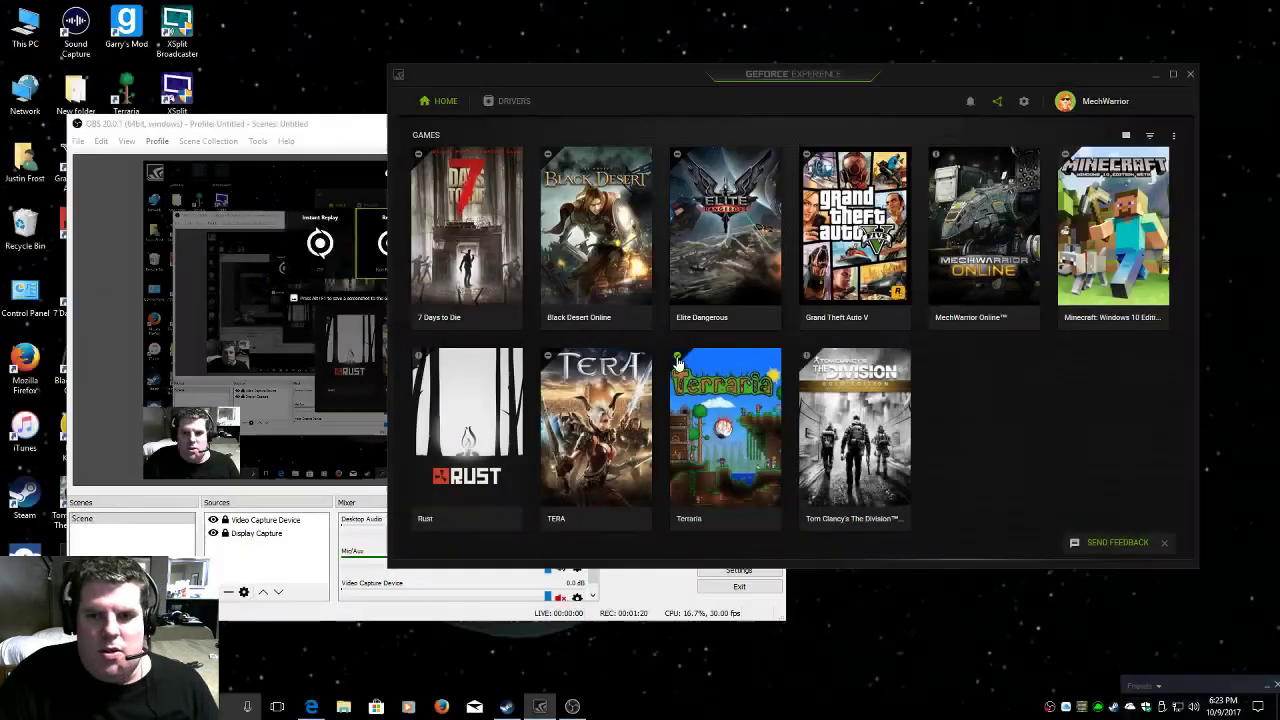
{"action": "left_click", "coordinate": [1023, 101]}
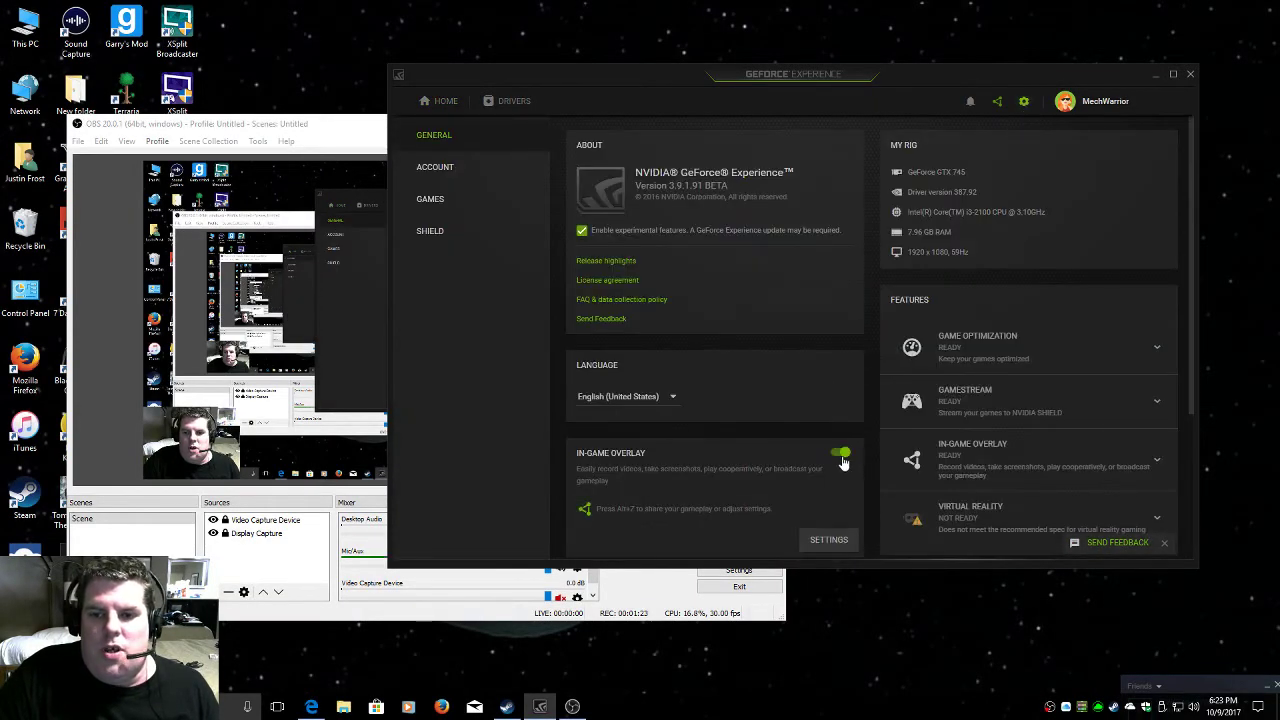
{"action": "left_click", "coordinate": [840, 455]}
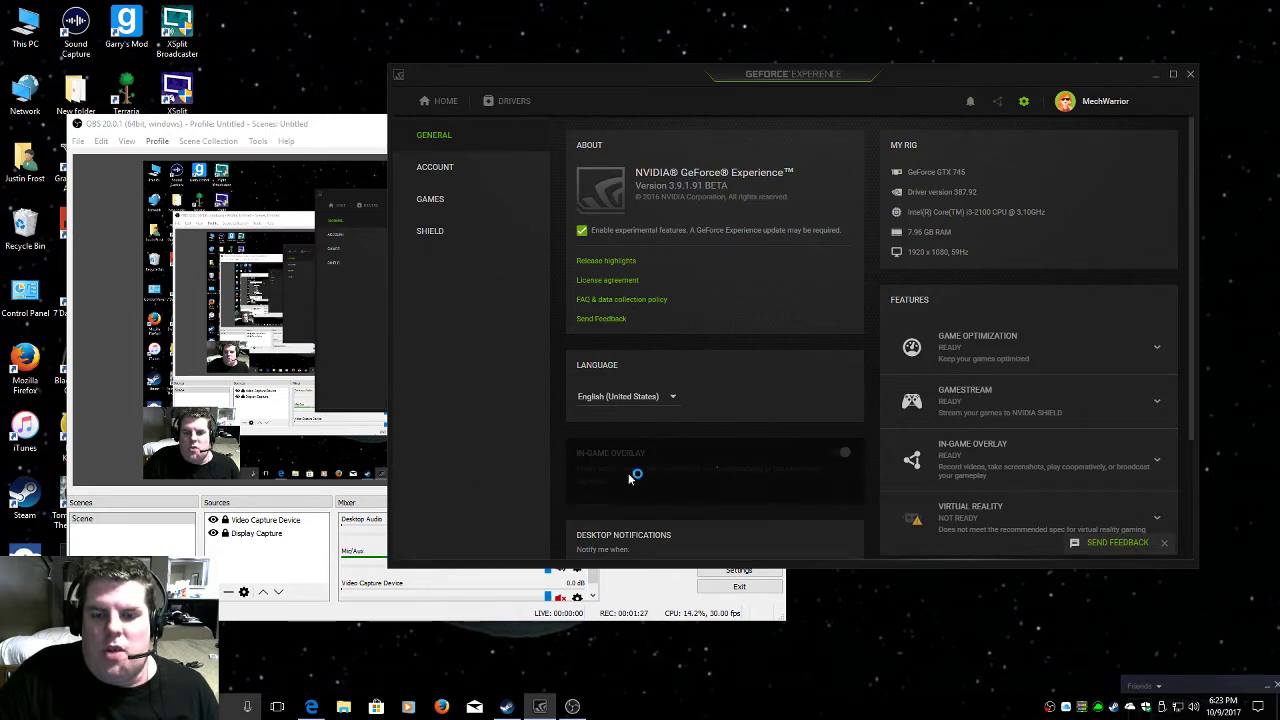
Open Videos > Desktop and compare the file sizes of the recordings there.
{"action": "double_click", "coordinate": [22, 170]}
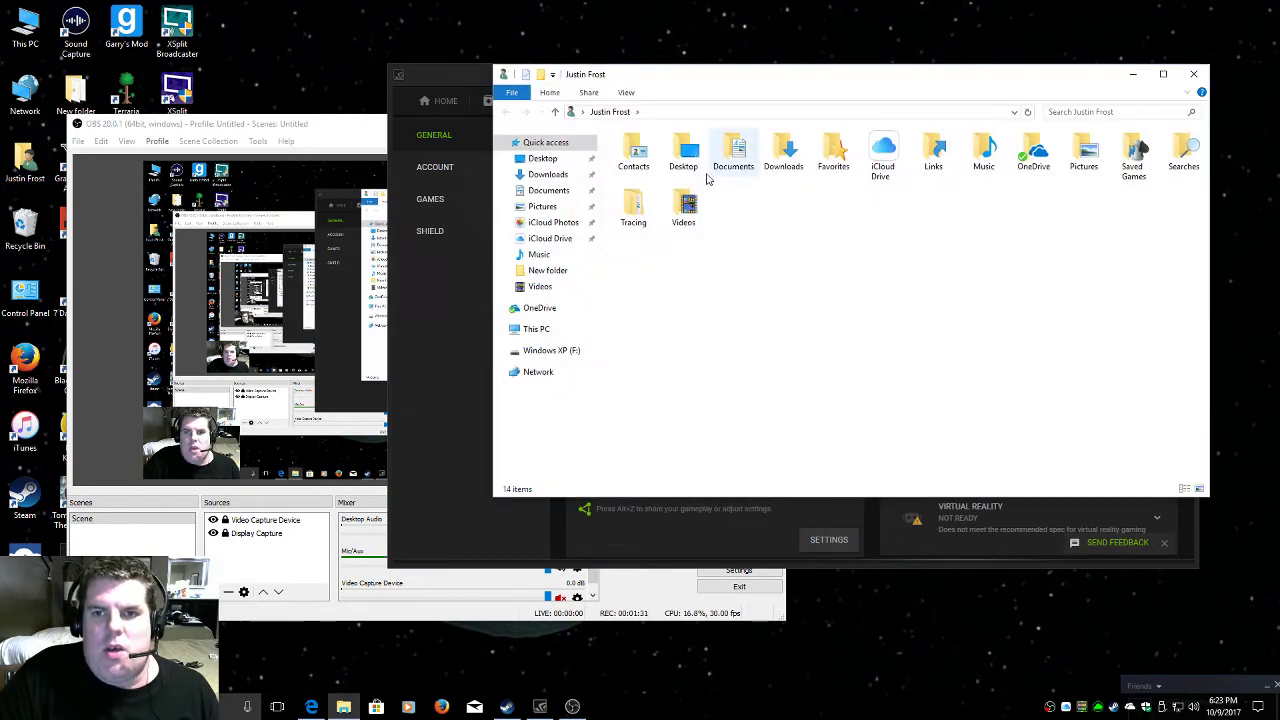
{"action": "double_click", "coordinate": [684, 205]}
{"action": "left_click", "coordinate": [734, 190]}
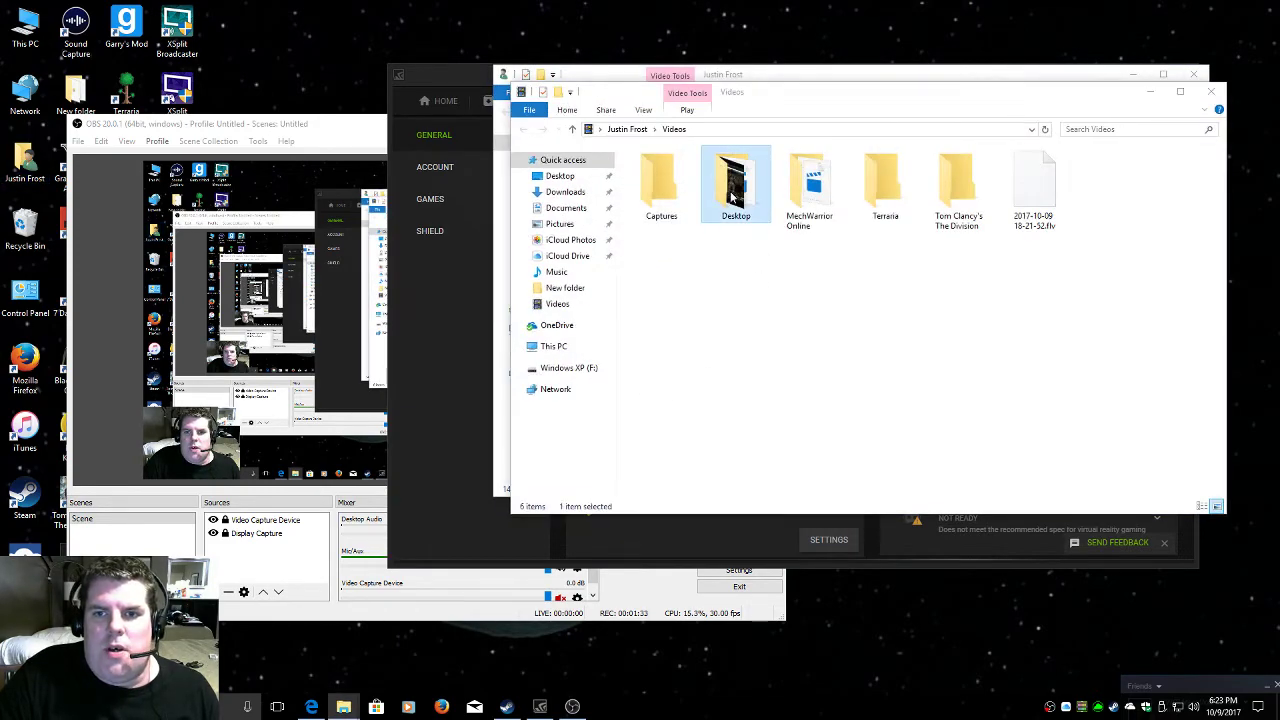
{"action": "double_click", "coordinate": [733, 195]}
{"action": "left_click", "coordinate": [670, 220]}
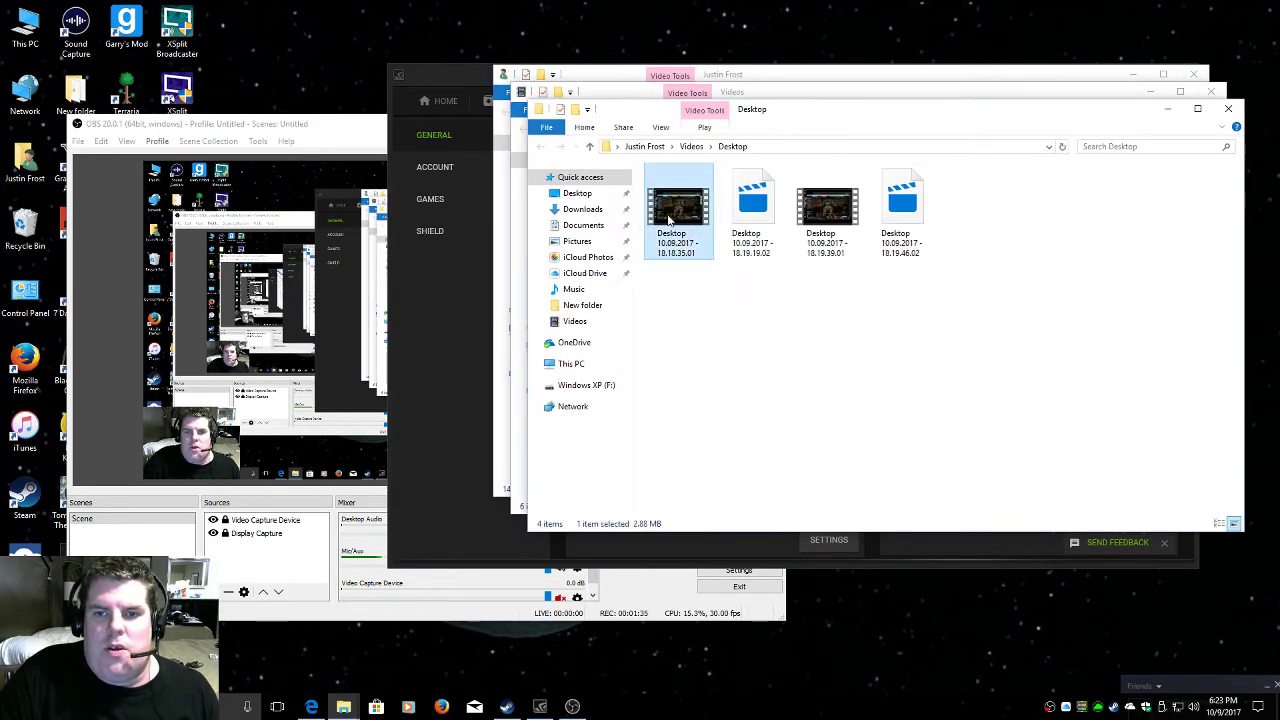
{"action": "left_click", "coordinate": [828, 218]}
{"action": "left_click", "coordinate": [684, 228]}
{"action": "left_click", "coordinate": [828, 218]}
{"action": "left_click", "coordinate": [690, 235]}
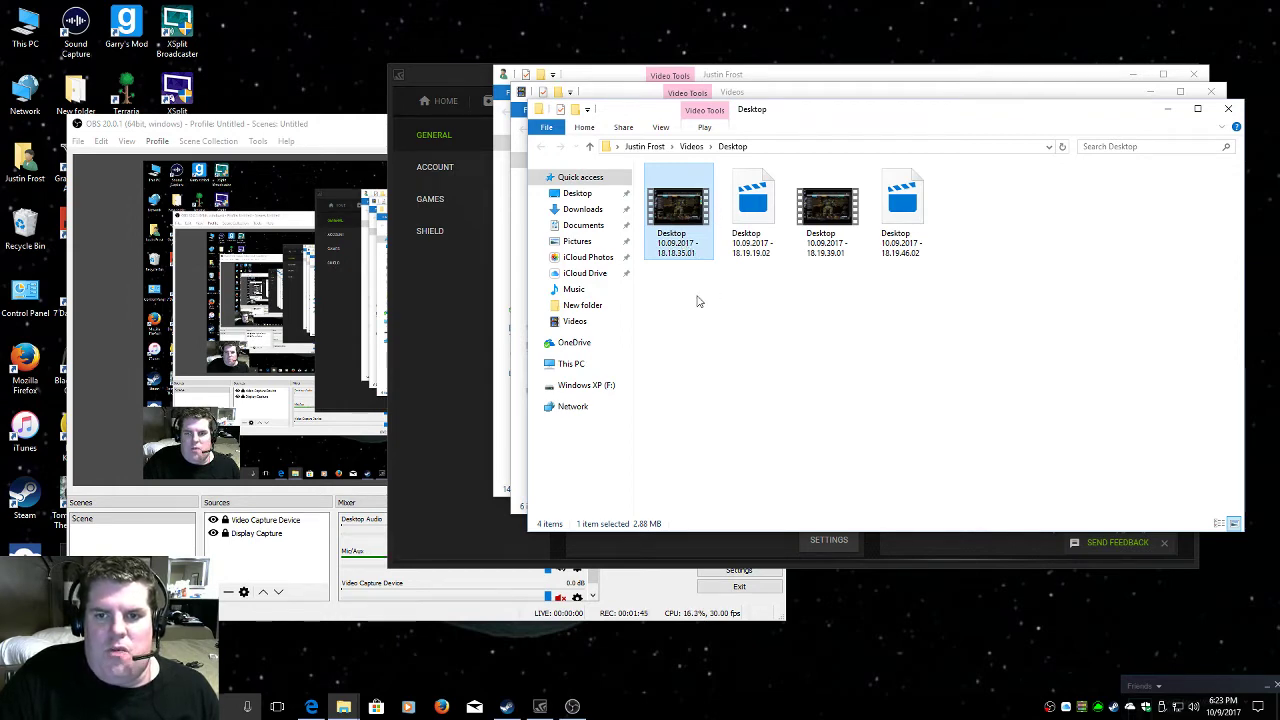
{"action": "left_click", "coordinate": [755, 245]}
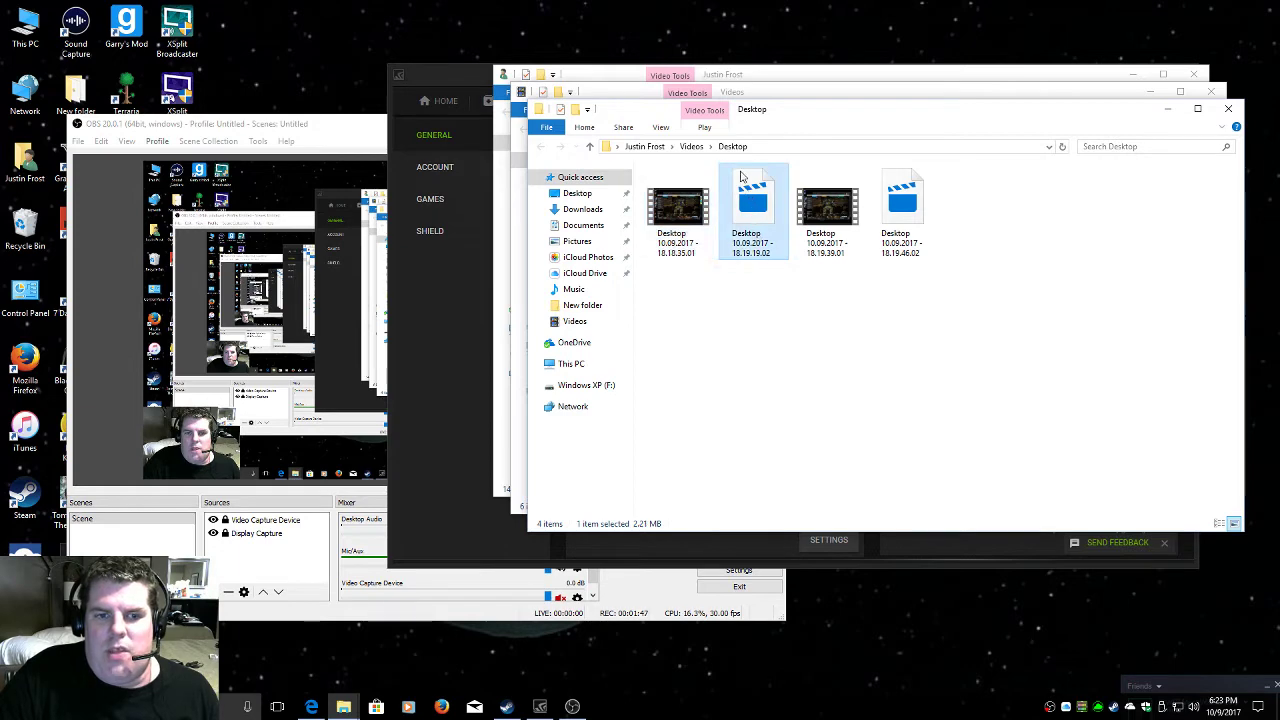
{"action": "left_click", "coordinate": [903, 218]}
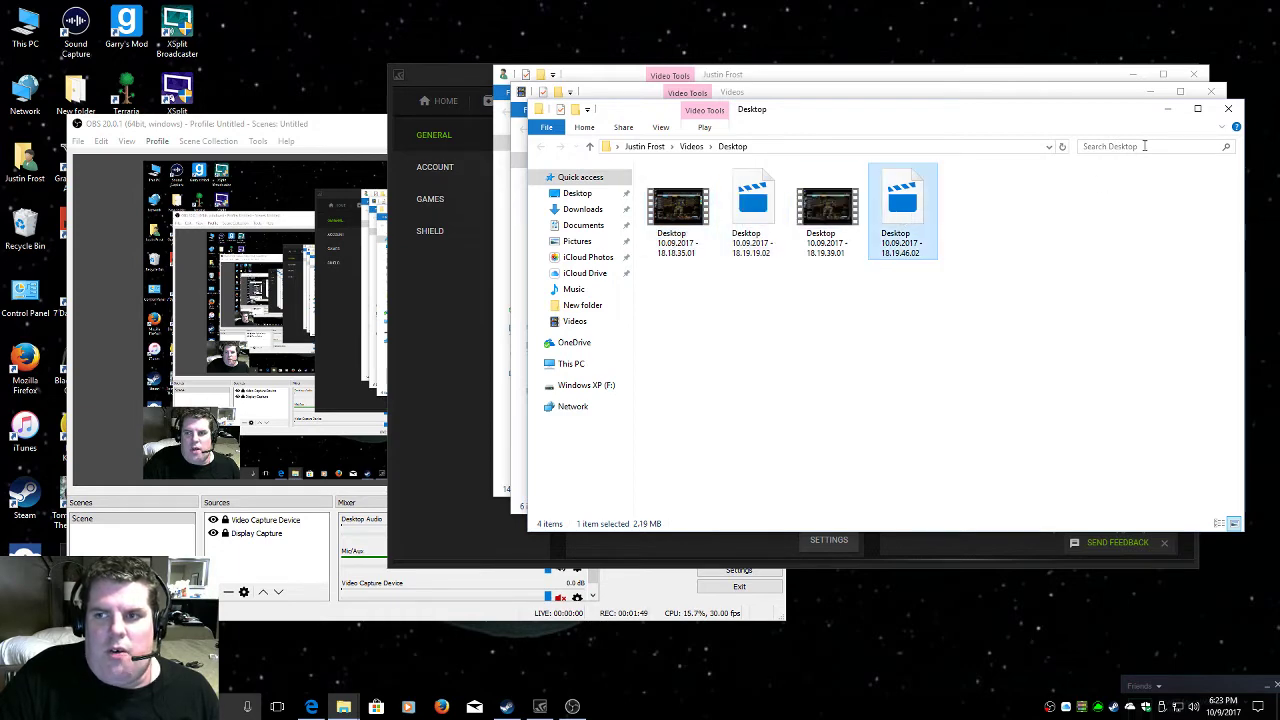
Go back to Videos, look inside MechWarrior Online, then return to Videos.
{"action": "key", "text": "BackSpace"}
{"action": "double_click", "coordinate": [828, 195]}
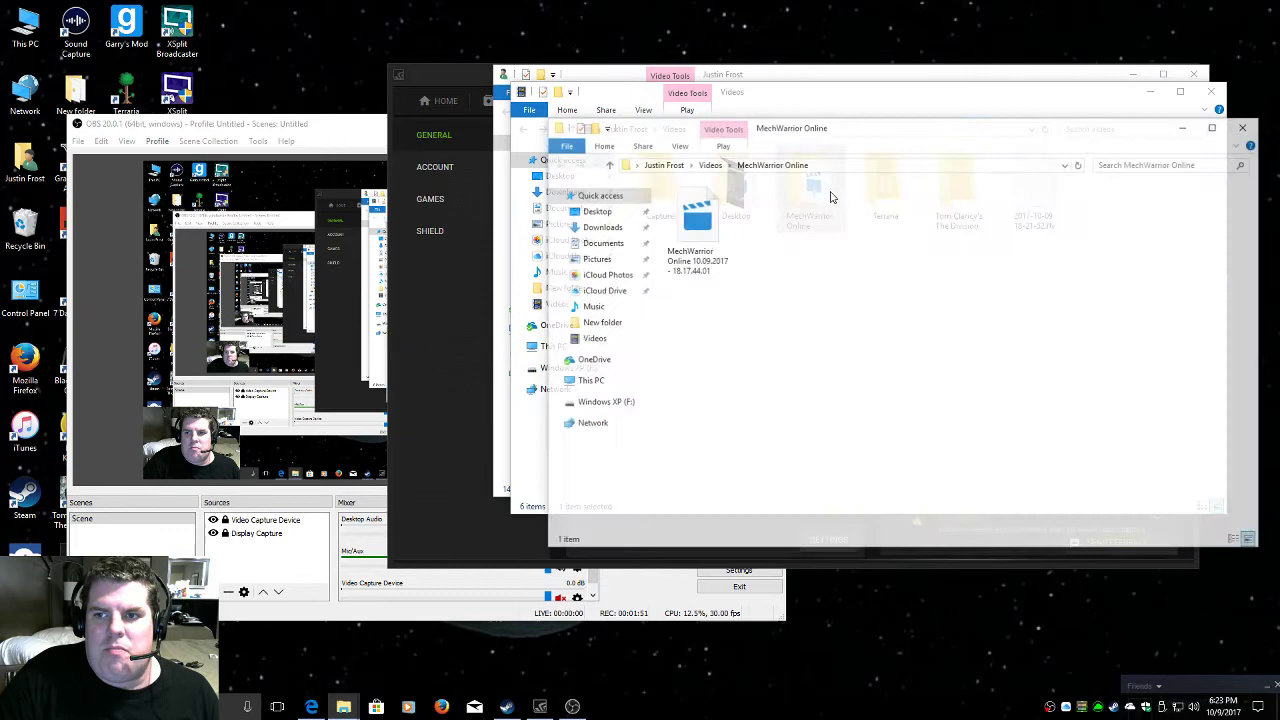
{"action": "key", "text": "BackSpace"}
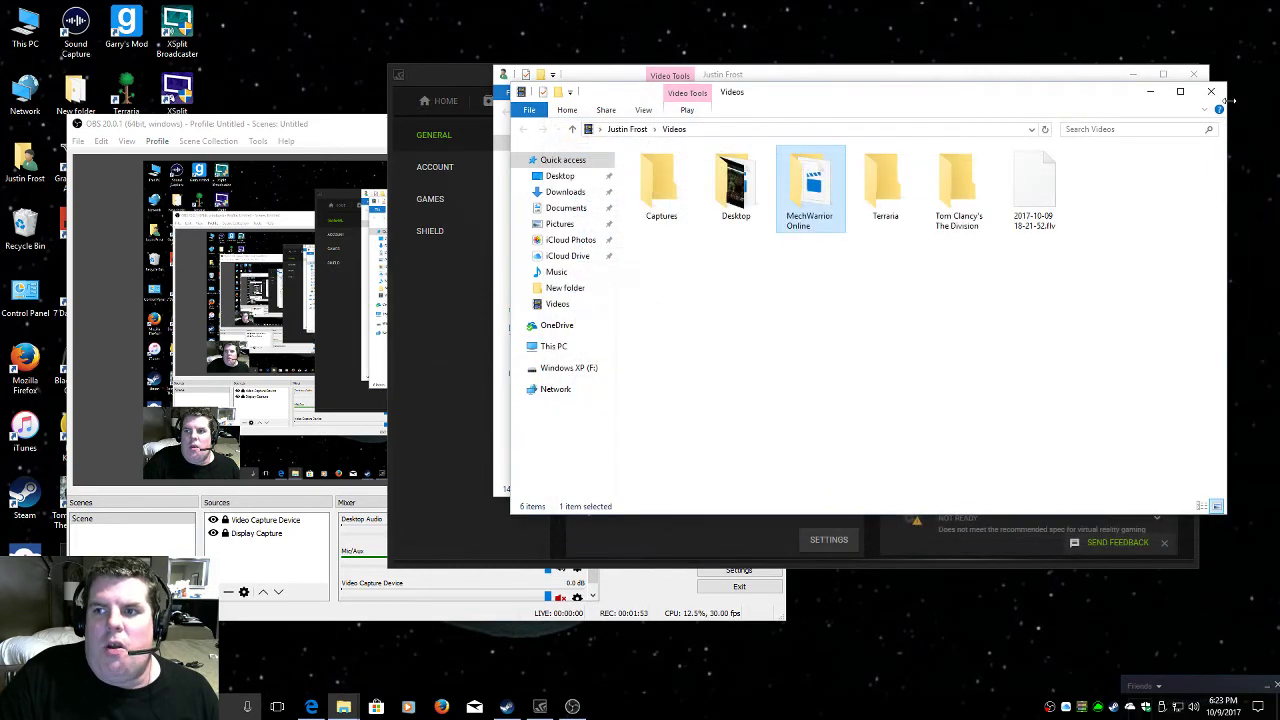
Close File Explorer and check the Game Optimization and GameStream system requirements.
{"action": "left_click", "coordinate": [1211, 91]}
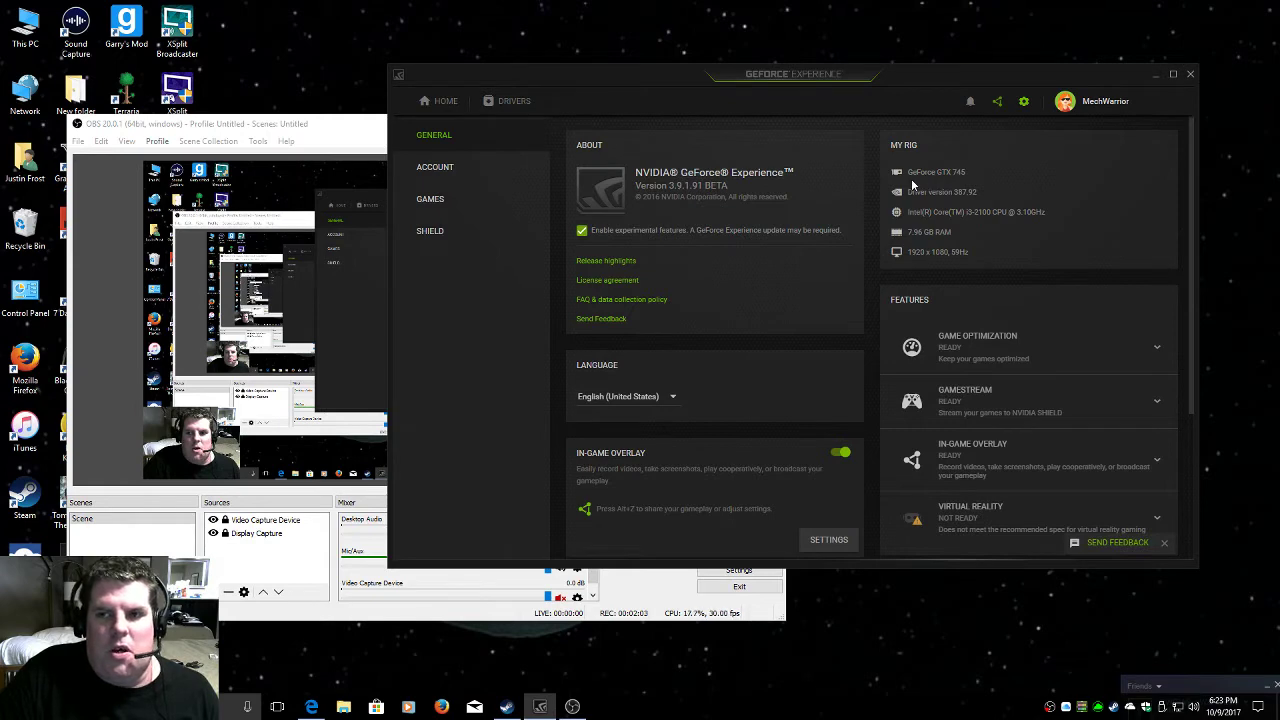
{"action": "left_click", "coordinate": [970, 362]}
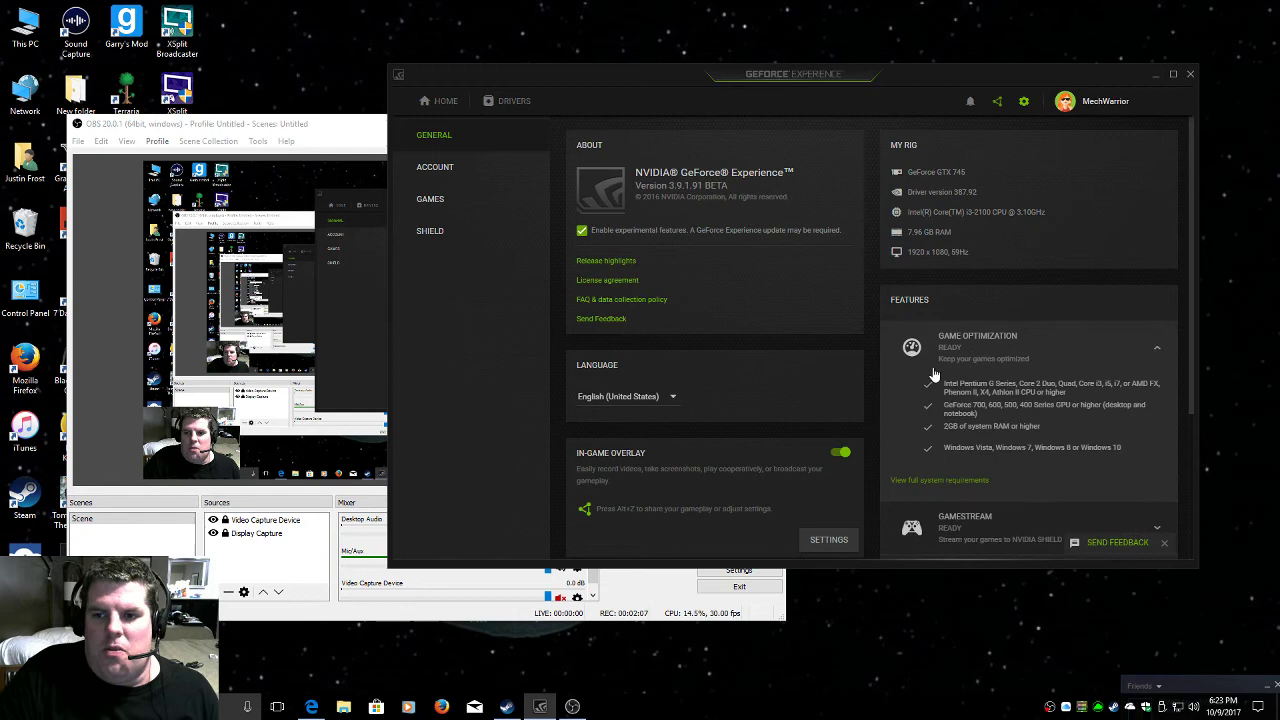
{"action": "left_click", "coordinate": [987, 355]}
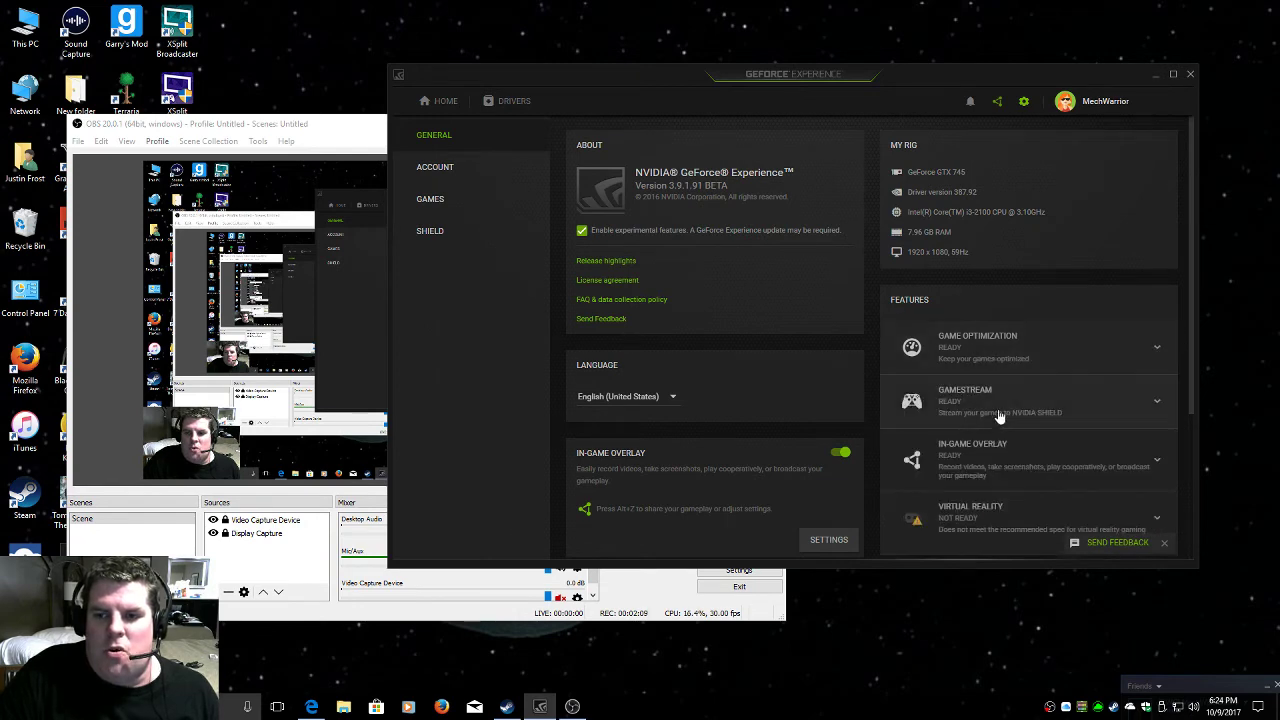
{"action": "left_click", "coordinate": [995, 410]}
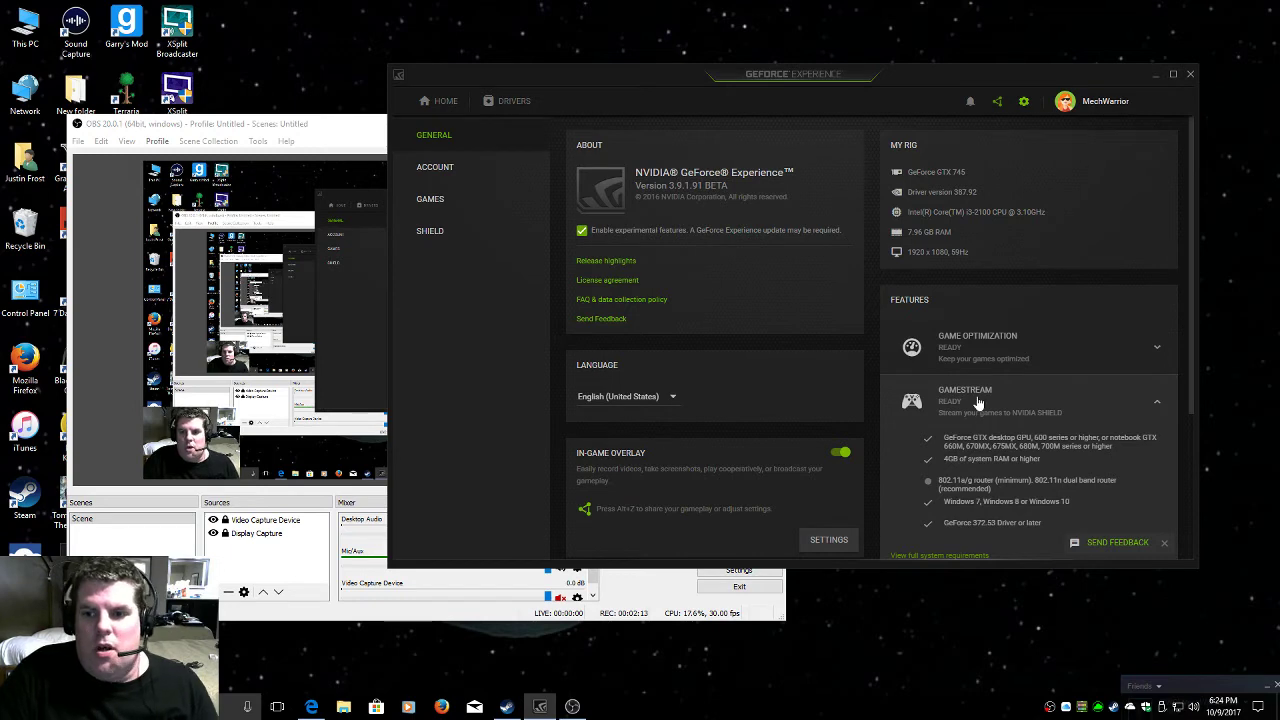
{"action": "left_click", "coordinate": [978, 402]}
Review the In-Game Overlay system requirements, then collapse them.
{"action": "left_click", "coordinate": [978, 456]}
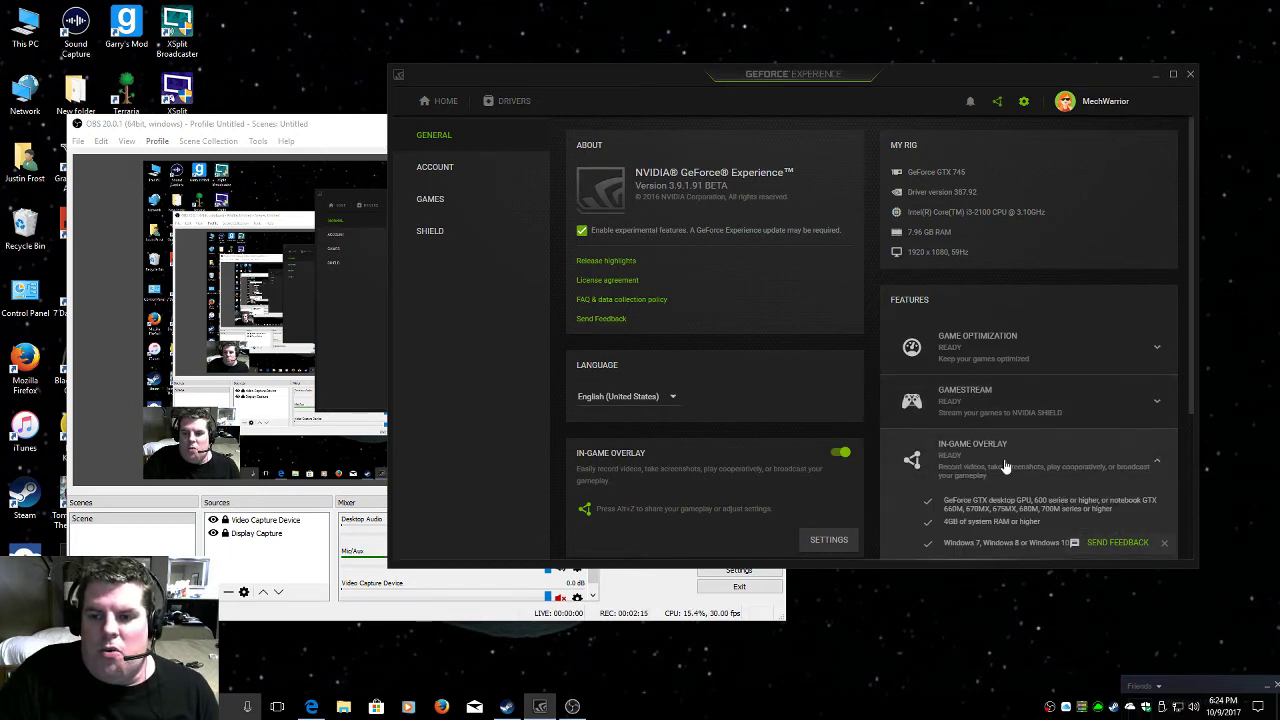
{"action": "scroll", "coordinate": [1005, 467], "scroll_direction": "down", "scroll_amount": 3}
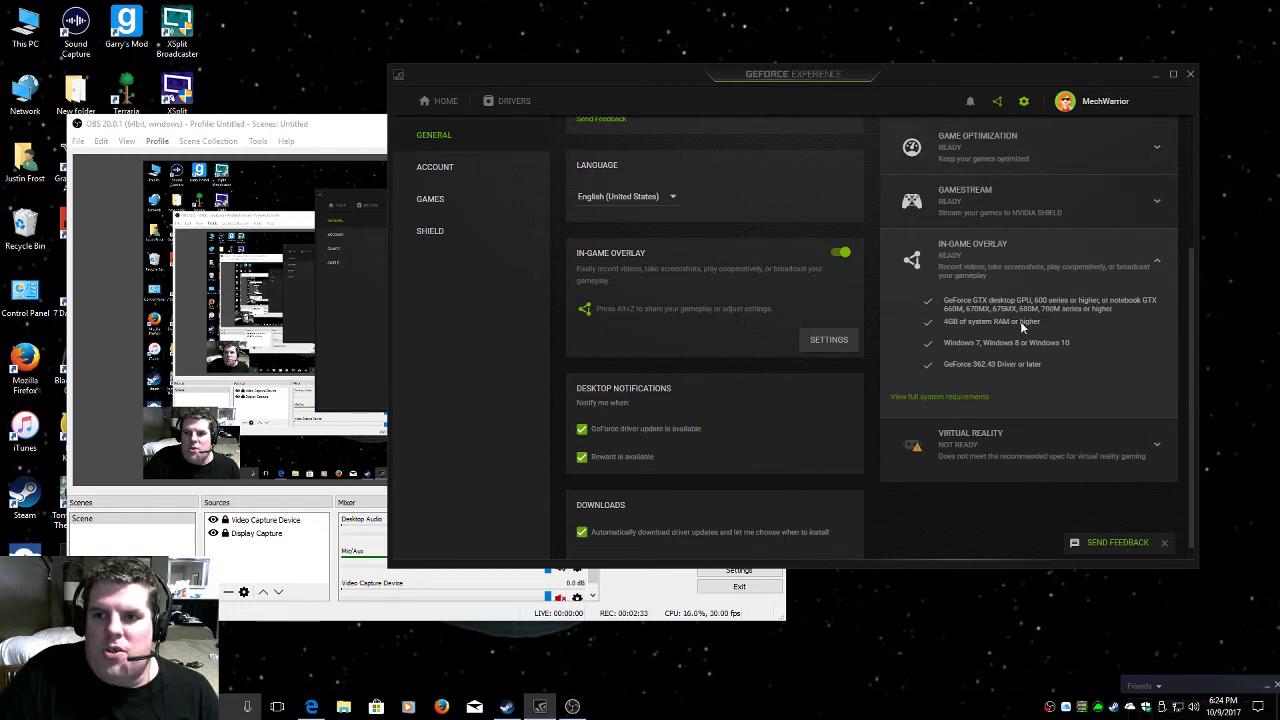
{"action": "scroll", "coordinate": [1015, 312], "scroll_direction": "up", "scroll_amount": 3}
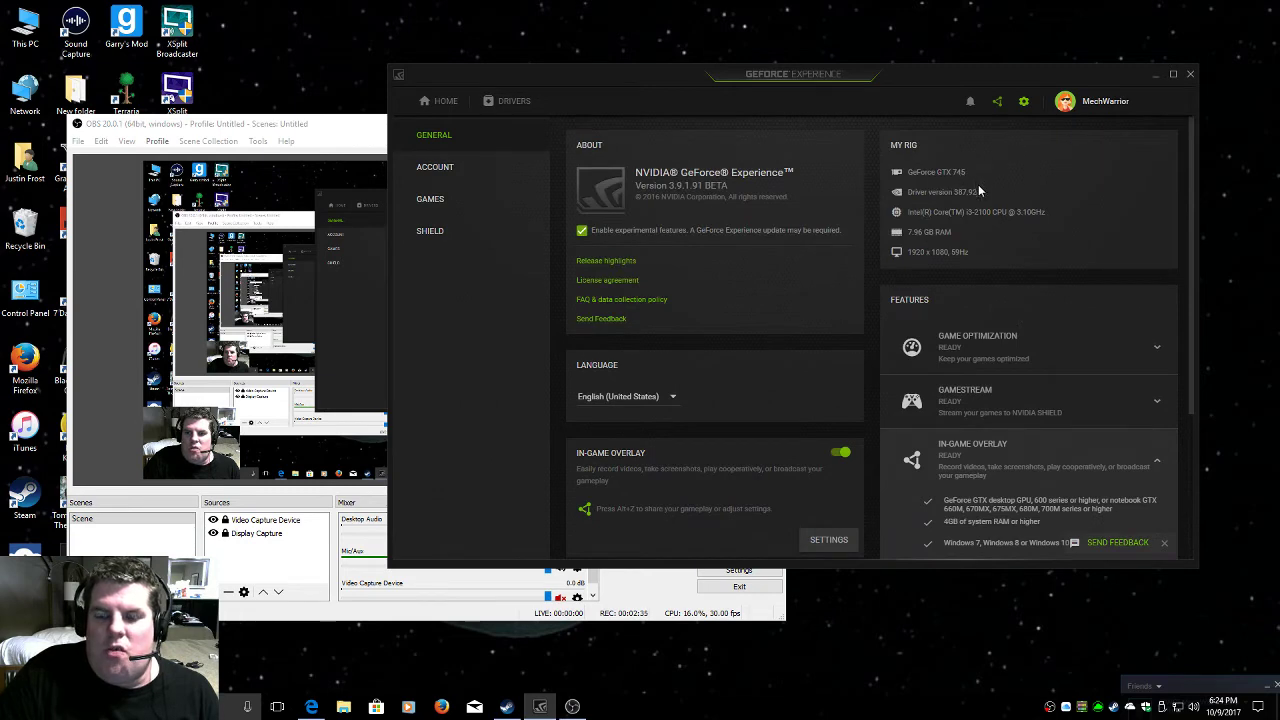
{"action": "scroll", "coordinate": [975, 380], "scroll_direction": "down", "scroll_amount": 3}
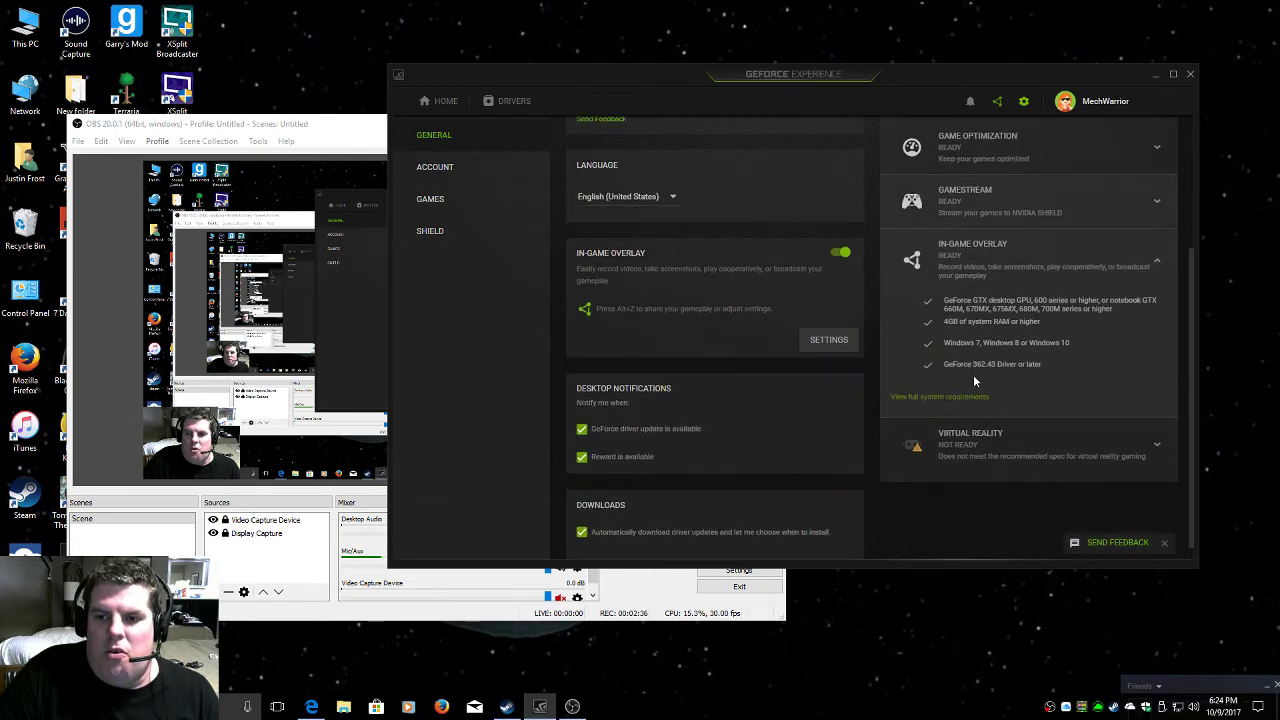
{"action": "left_click", "coordinate": [1000, 247]}
{"action": "scroll", "coordinate": [983, 437], "scroll_direction": "up", "scroll_amount": 3}
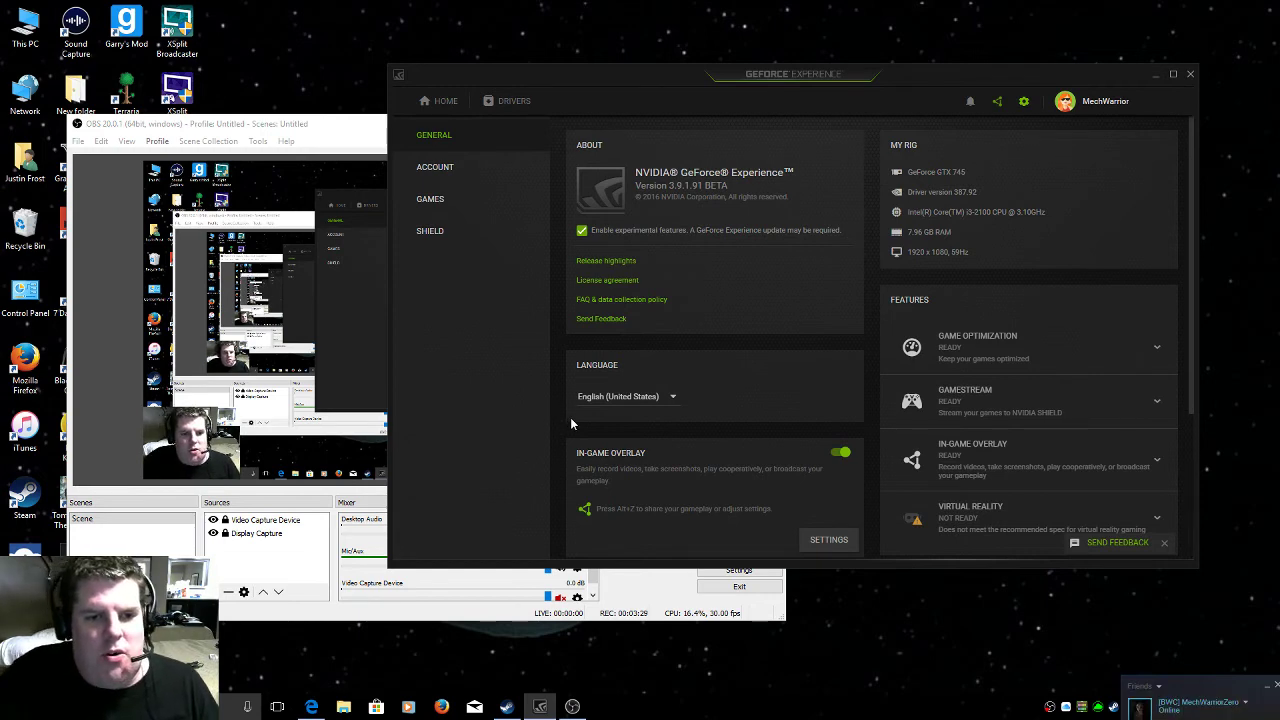
Start a recording via the Alt+Z overlay's Record > Start, then close the overlay.
{"action": "key", "text": "alt+z"}
{"action": "left_click", "coordinate": [560, 200]}
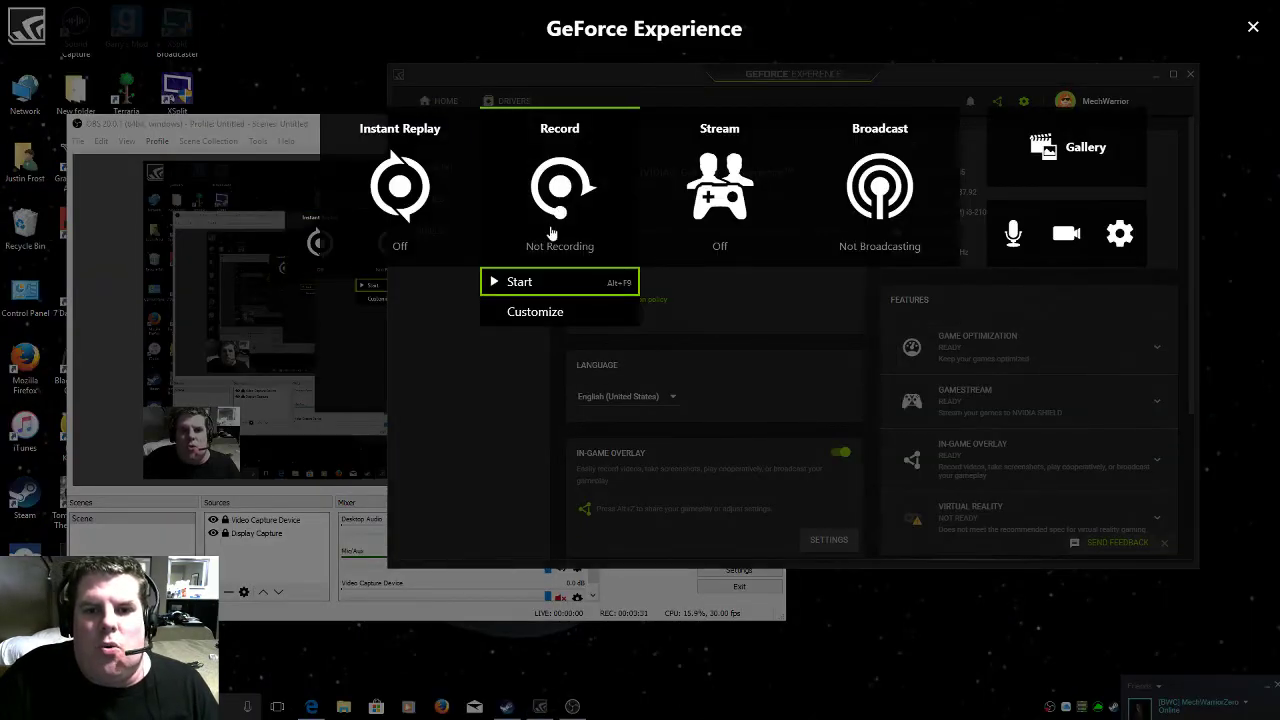
{"action": "left_click", "coordinate": [522, 280]}
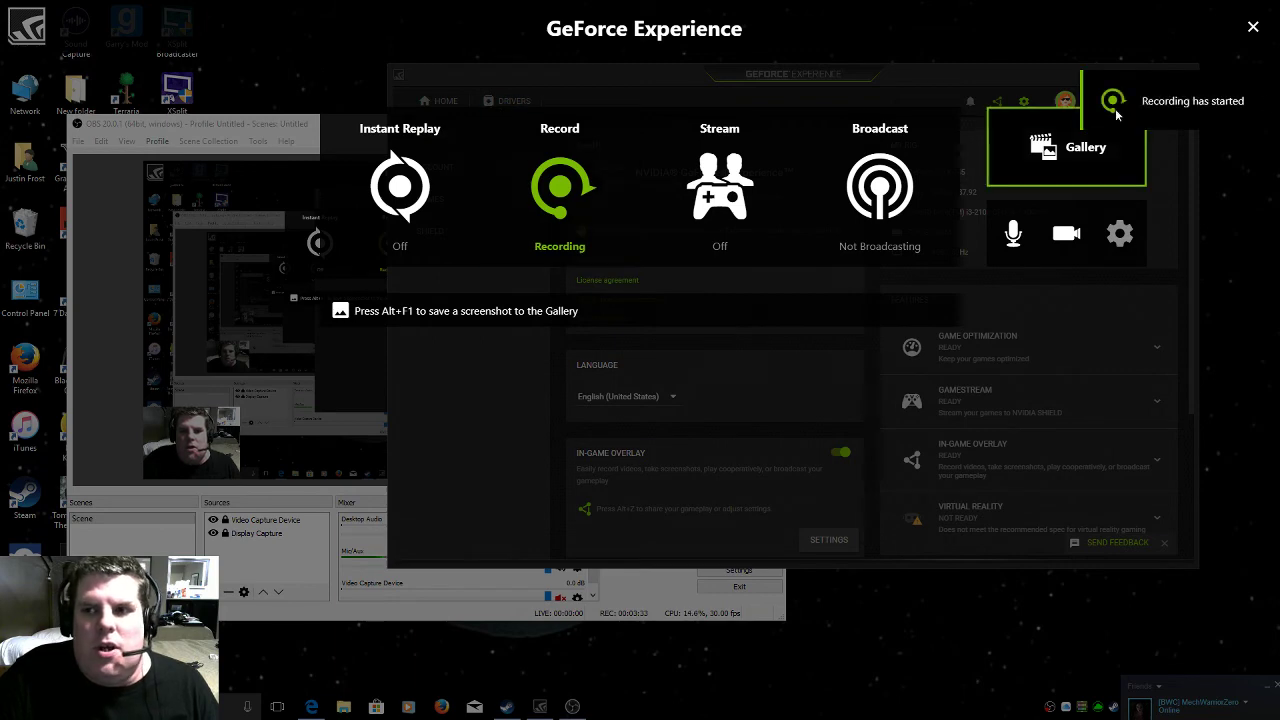
{"action": "left_click", "coordinate": [486, 450]}
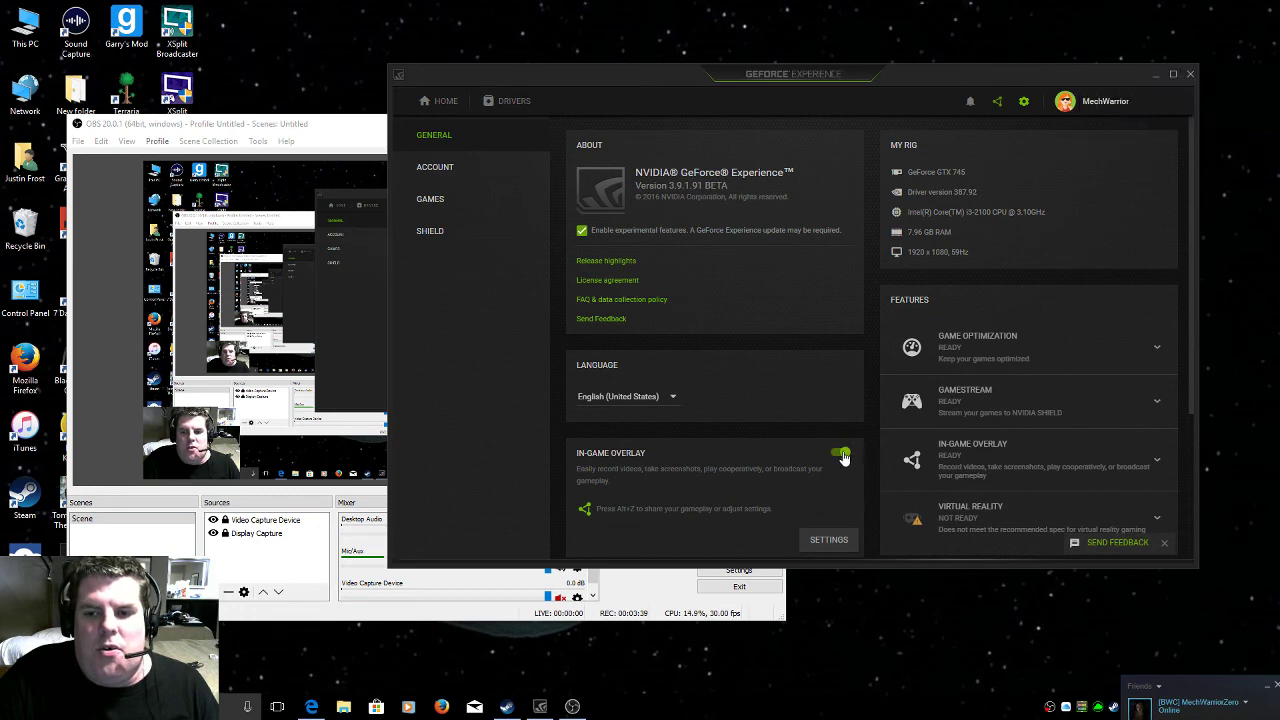
Switch to Account and back to General to show In-Game Overlay has turned off.
{"action": "left_click", "coordinate": [471, 164]}
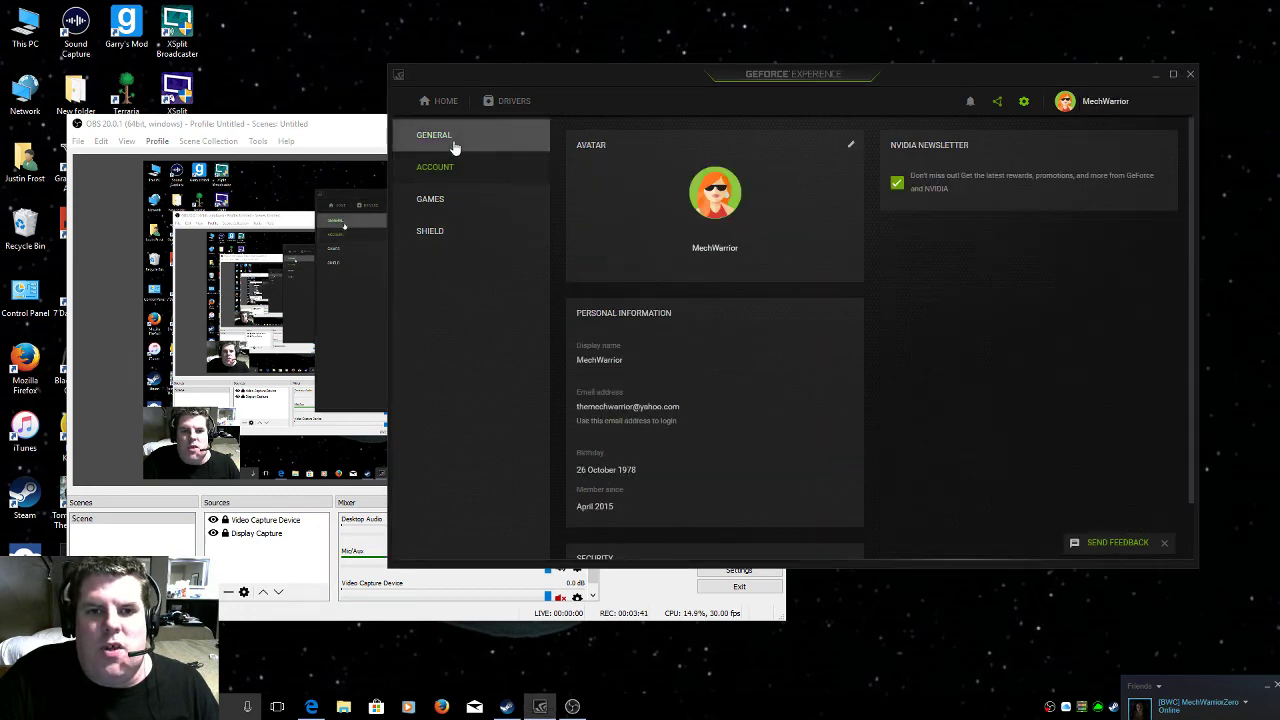
{"action": "left_click", "coordinate": [455, 138]}
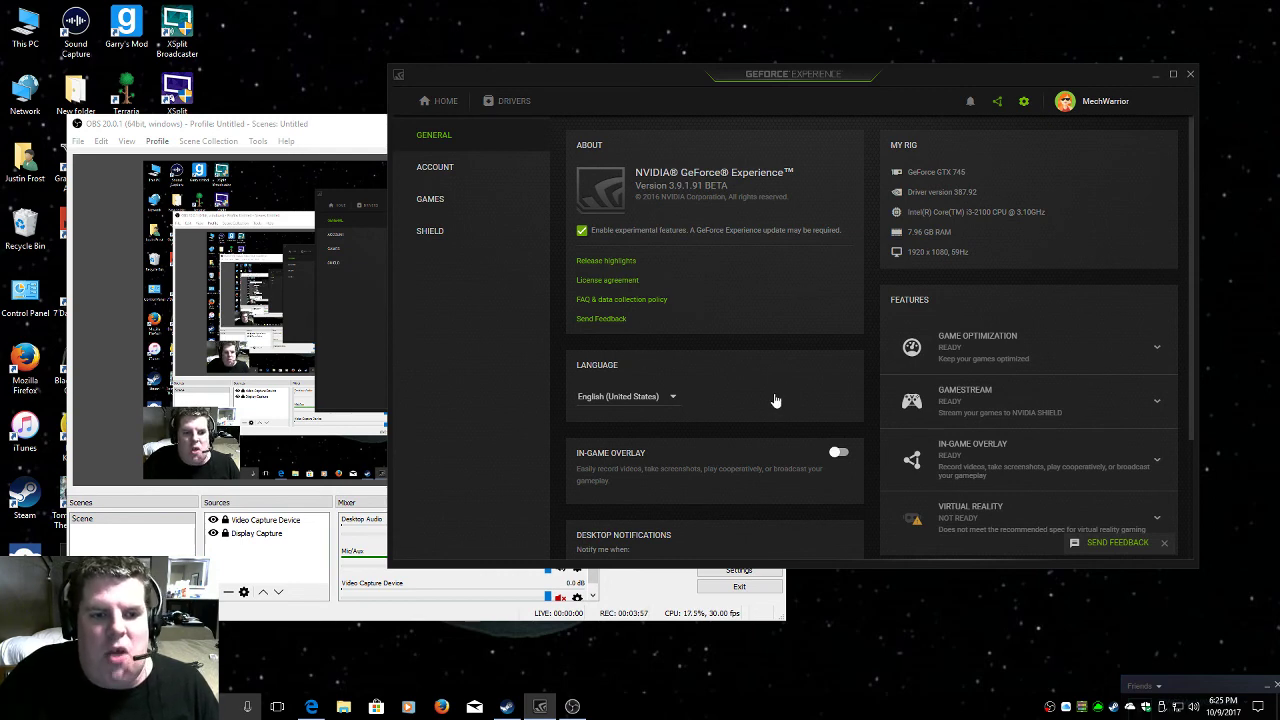
Bring OBS Studio, still recording the desktop capture, in front of GeForce Experience.
{"action": "left_click", "coordinate": [299, 260]}
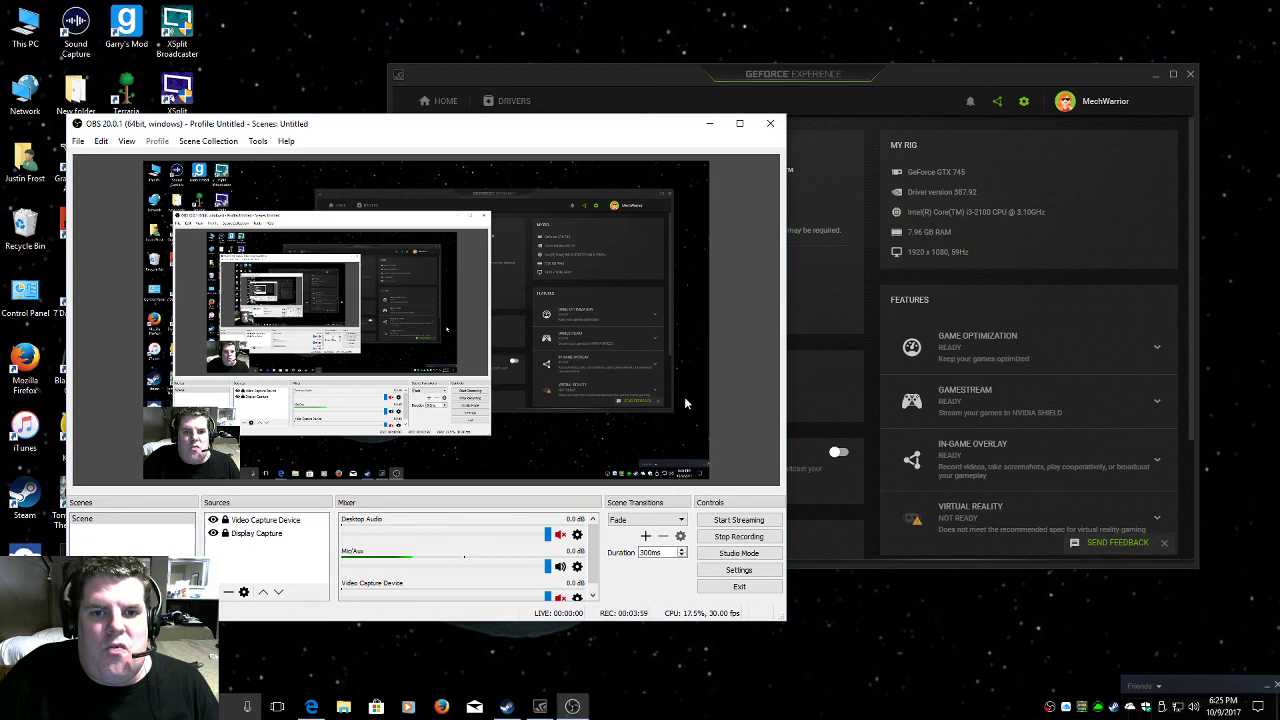